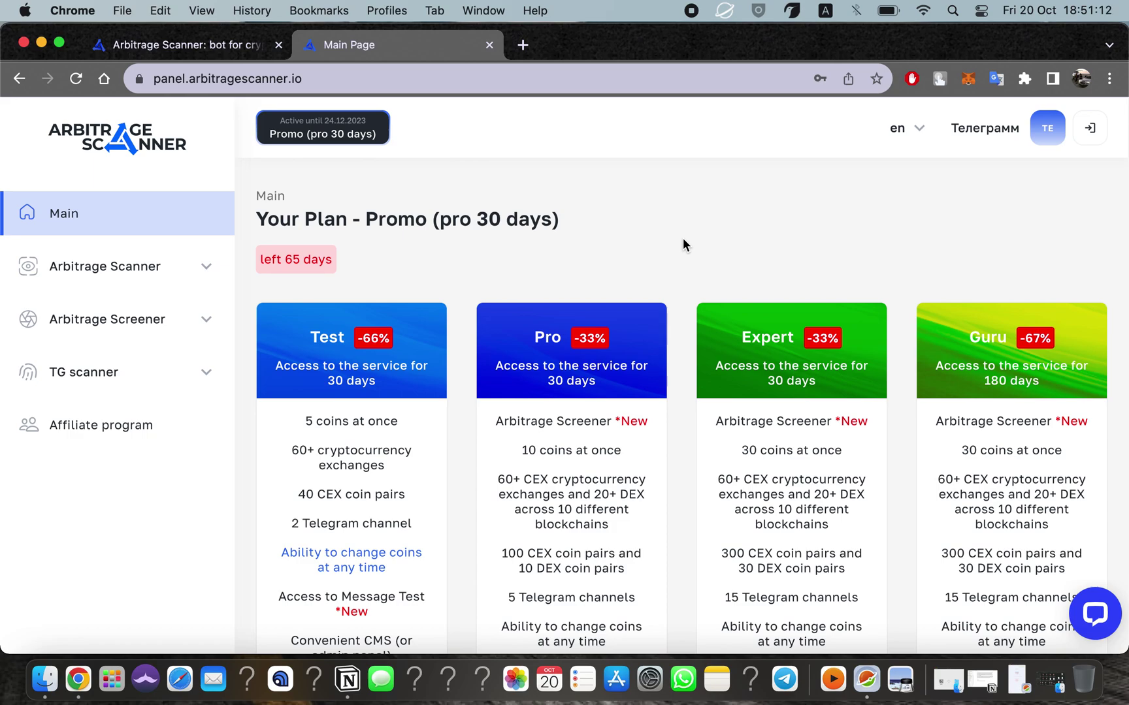
- Reach the Web-screener page from the sidebar's Arbitrage Screener section
click(174, 330)
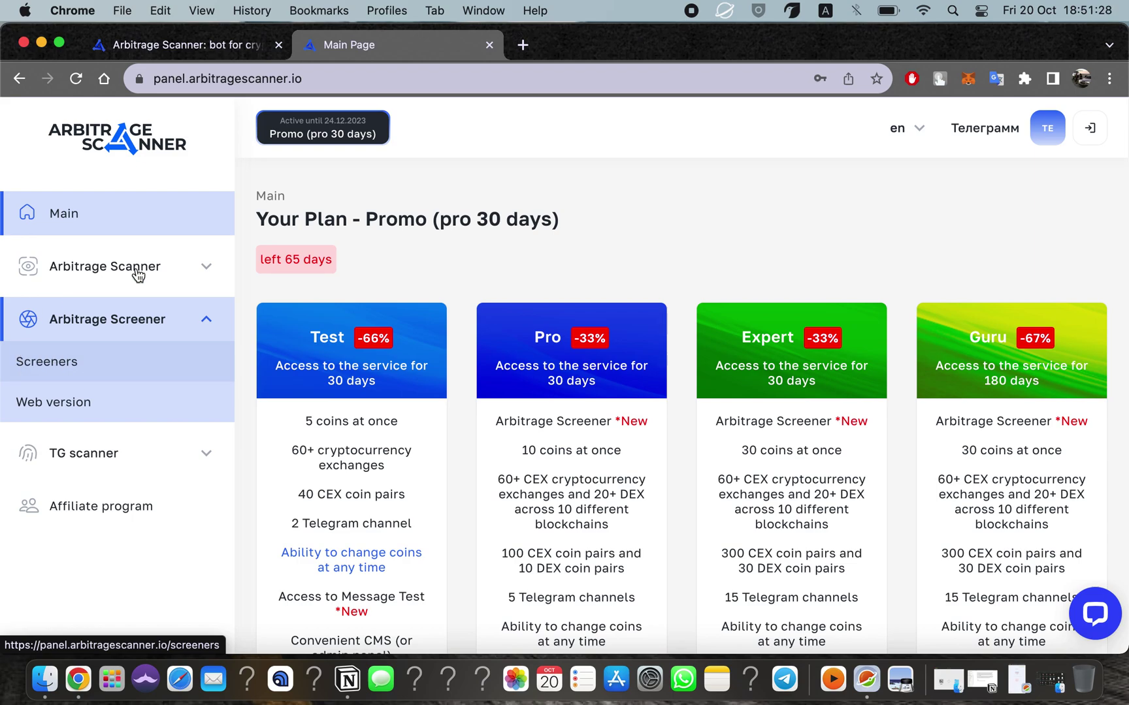
click(48, 407)
scroll(596, 476, down, 2)
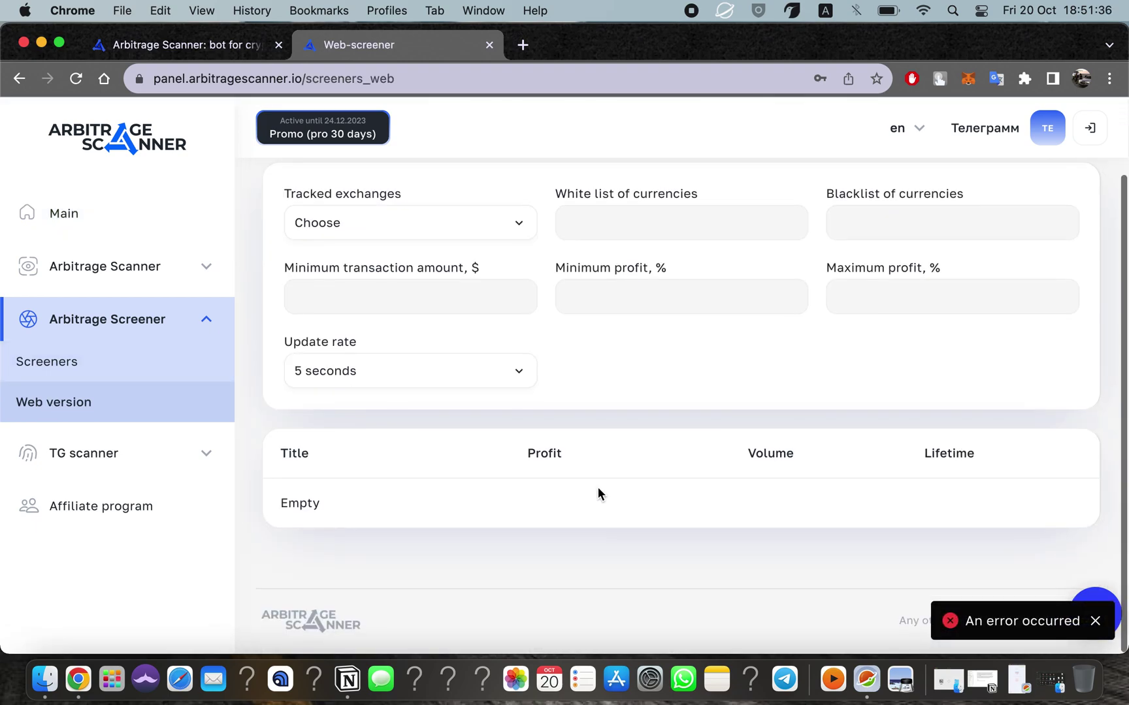
scroll(598, 491, up, 2)
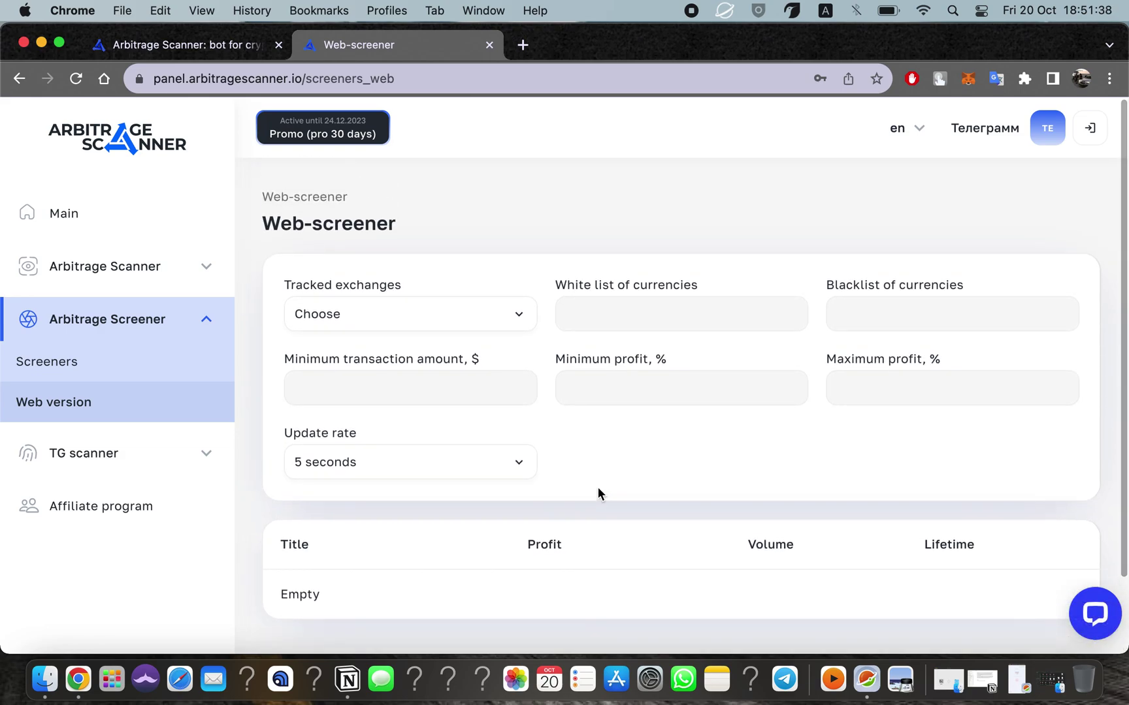
- Tick Binance, Bybit, Gate, Huobi, Kraken, Kucoin, LBank, OKX and Poloniex as tracked exchanges
click(379, 317)
scroll(393, 429, down, 2)
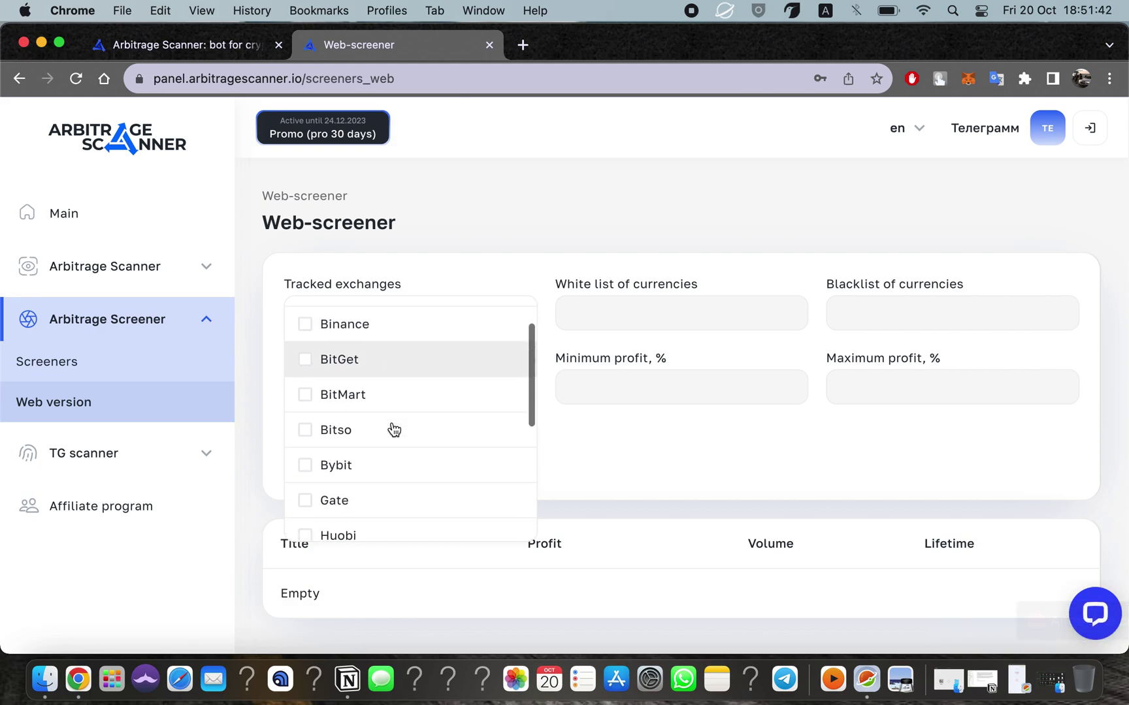
scroll(393, 430, down, 2)
scroll(393, 430, up, 3)
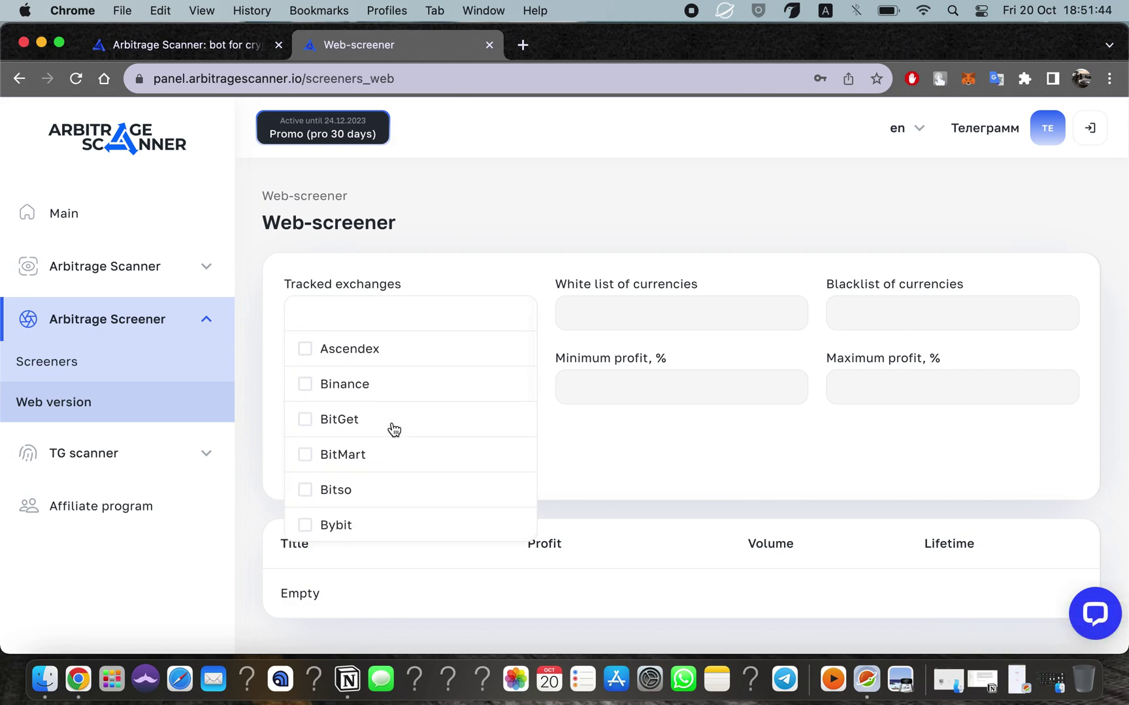
click(378, 384)
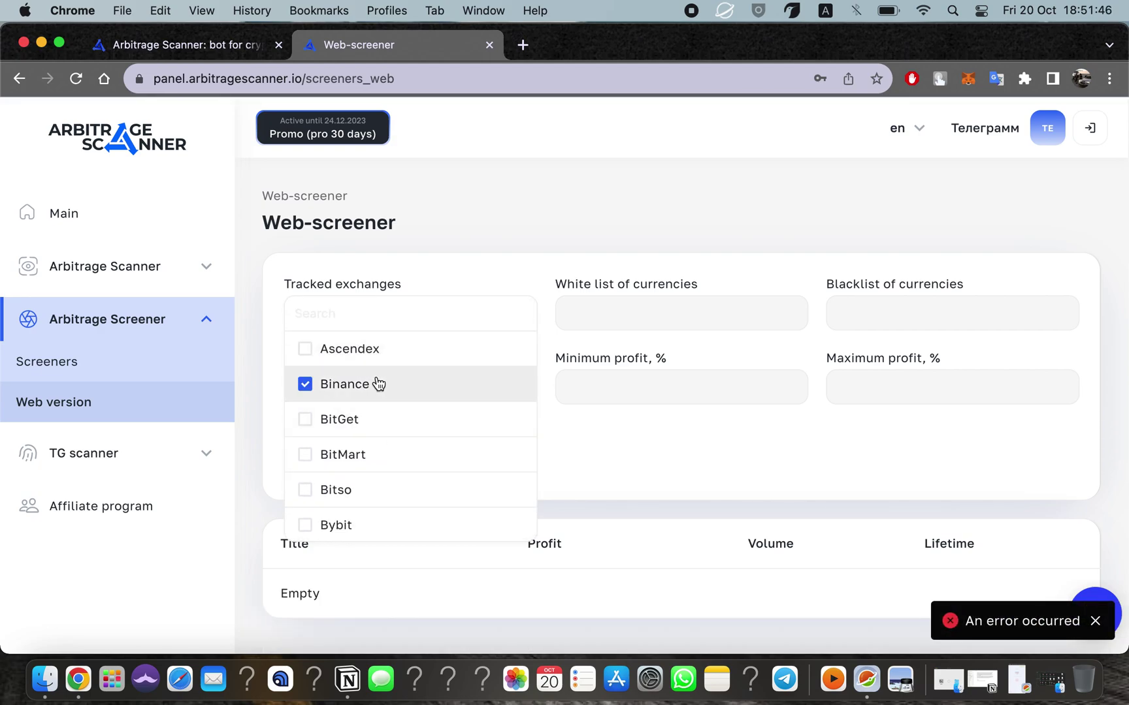
scroll(394, 467, down, 2)
click(396, 432)
click(386, 460)
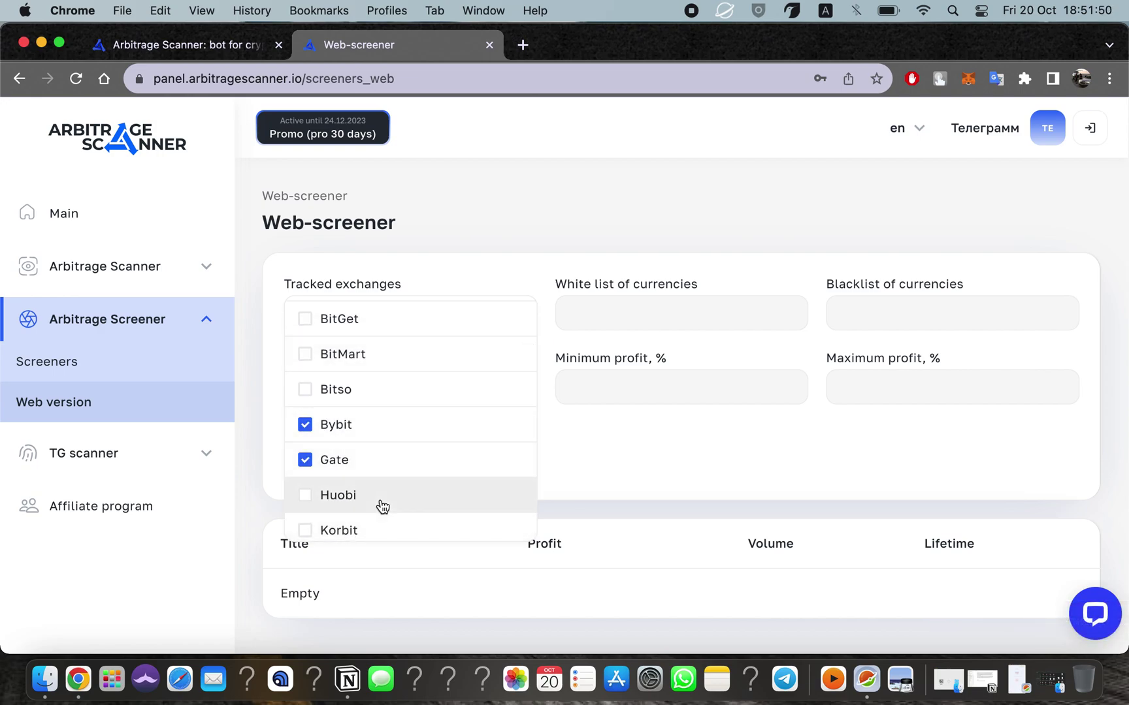
click(382, 507)
scroll(380, 507, down, 3)
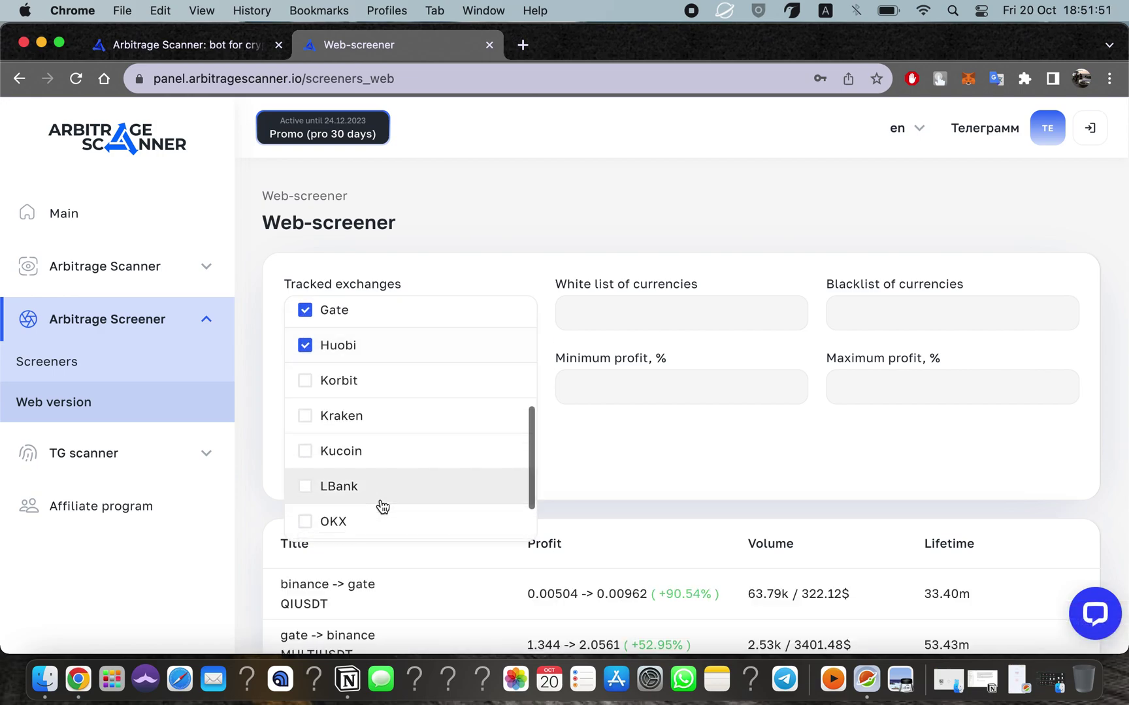
click(366, 417)
click(368, 452)
scroll(368, 459, down, 2)
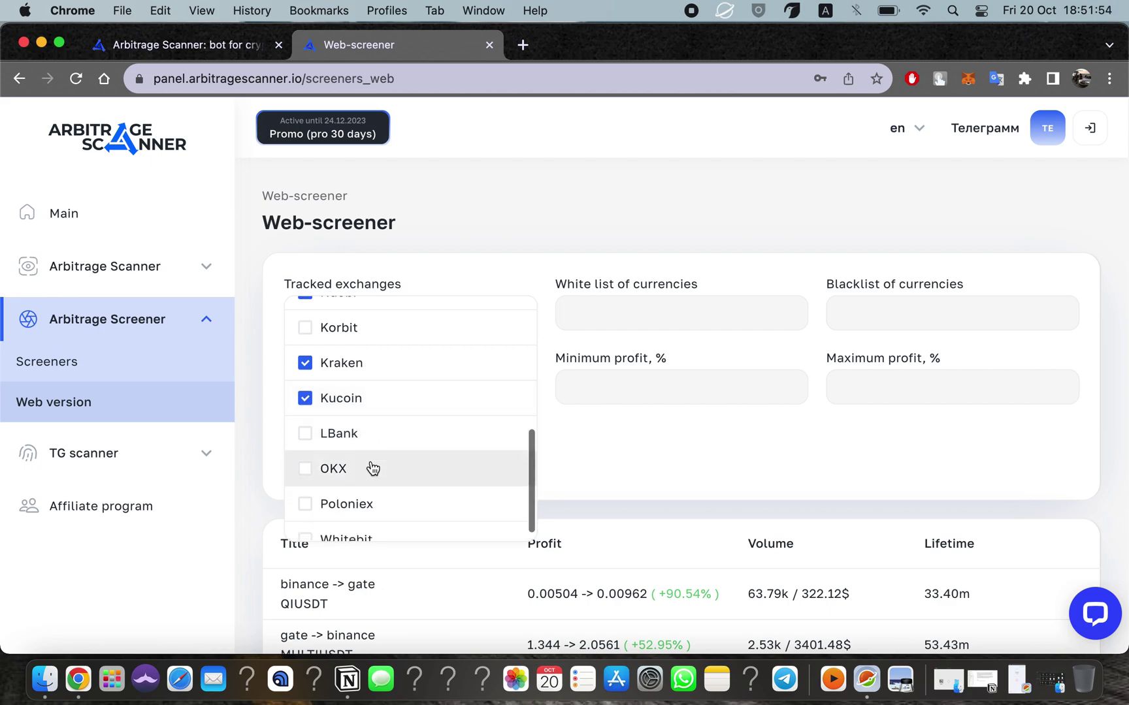
click(371, 474)
click(378, 434)
scroll(377, 434, down, 1)
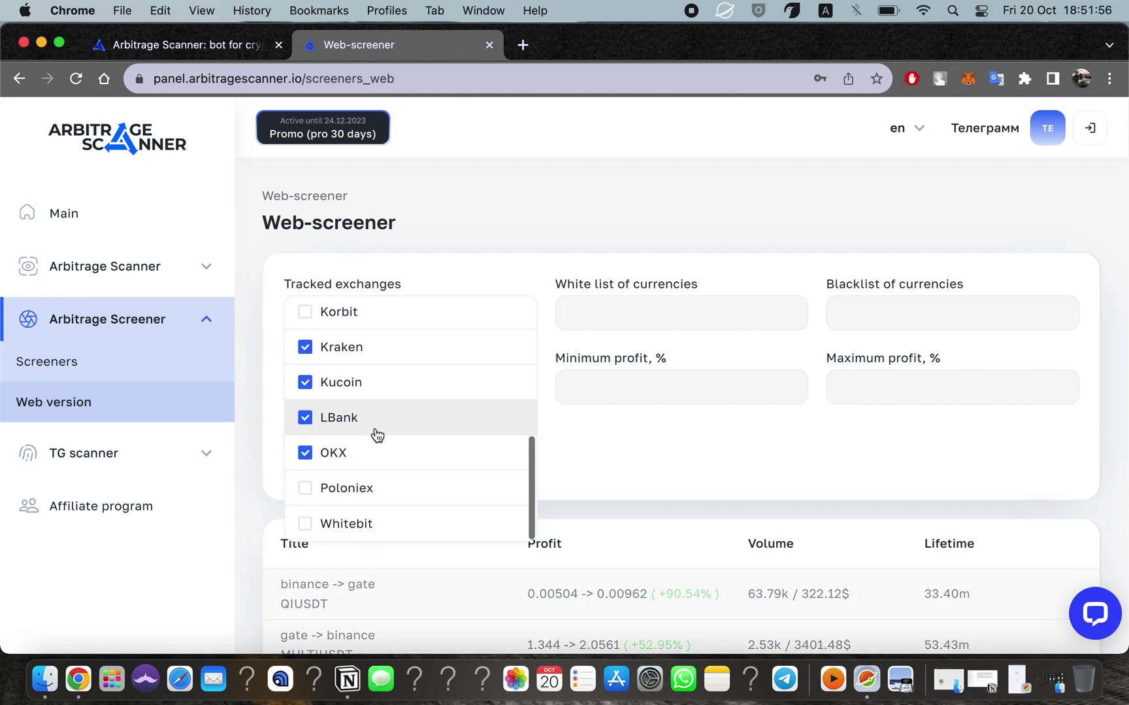
click(365, 489)
scroll(404, 445, up, 2)
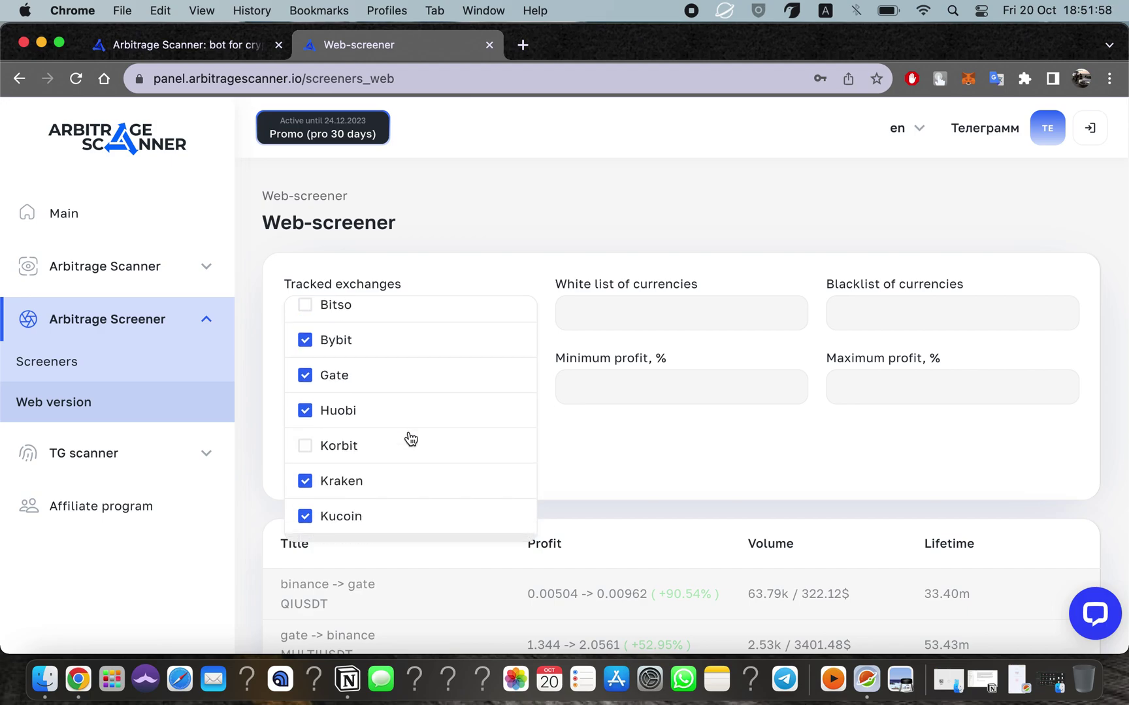
scroll(407, 438, up, 3)
scroll(407, 438, up, 1)
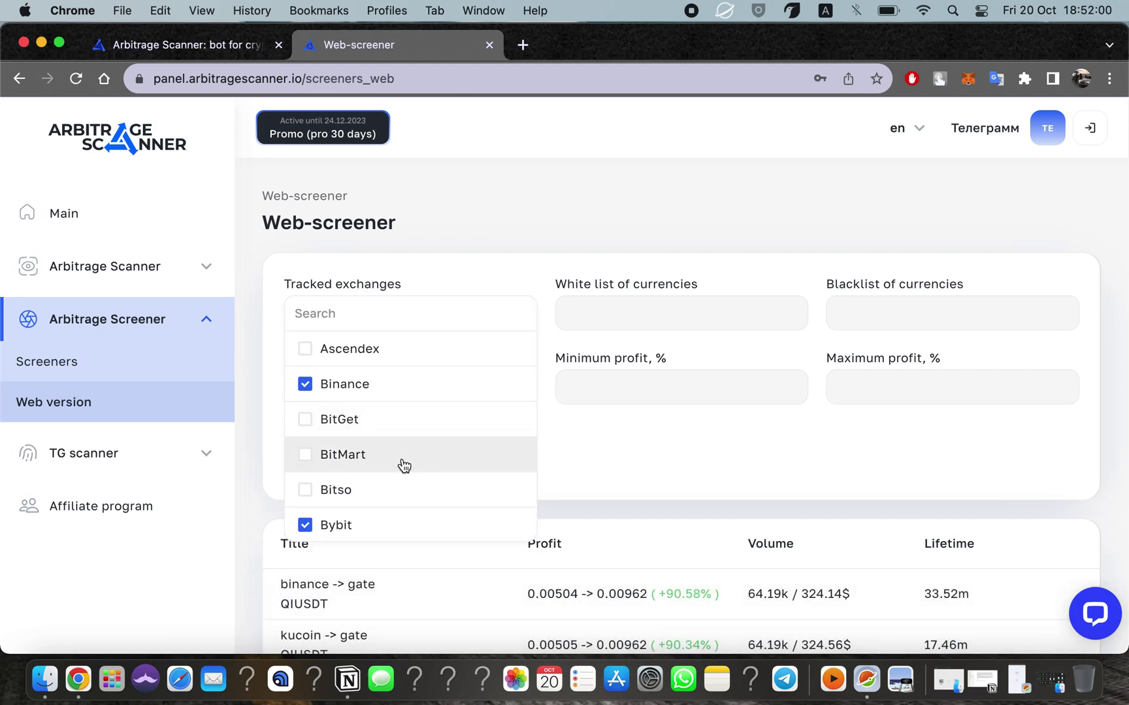
click(619, 459)
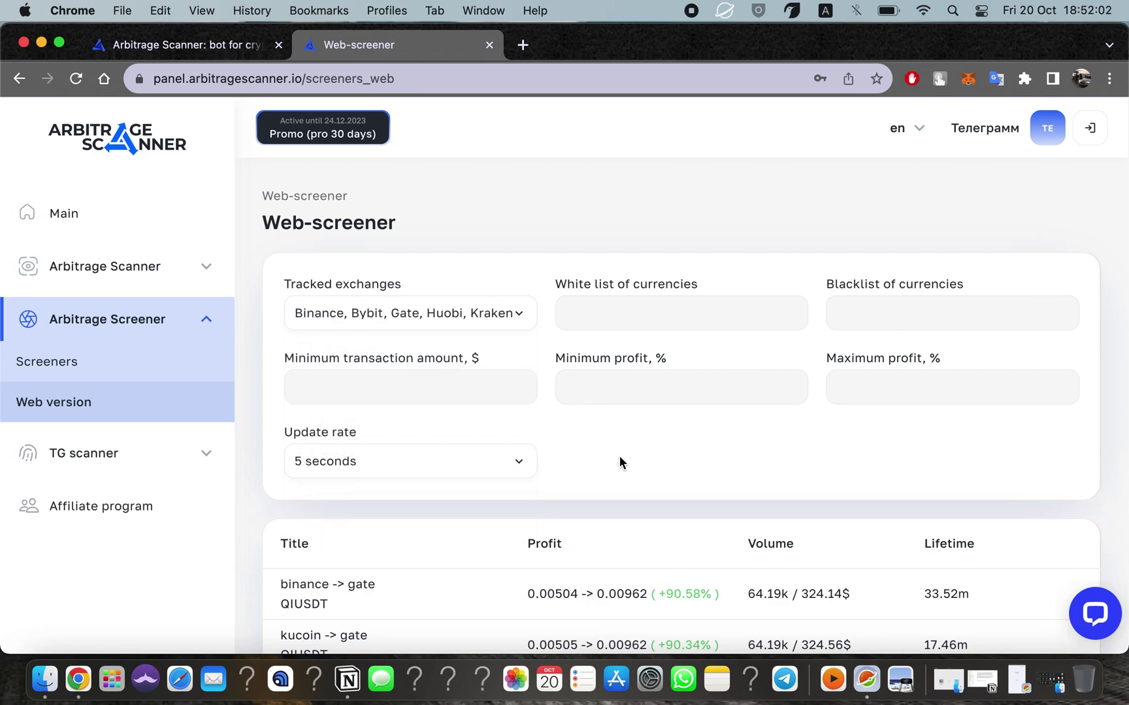
scroll(619, 456, down, 2)
scroll(618, 460, down, 1)
scroll(620, 462, up, 2)
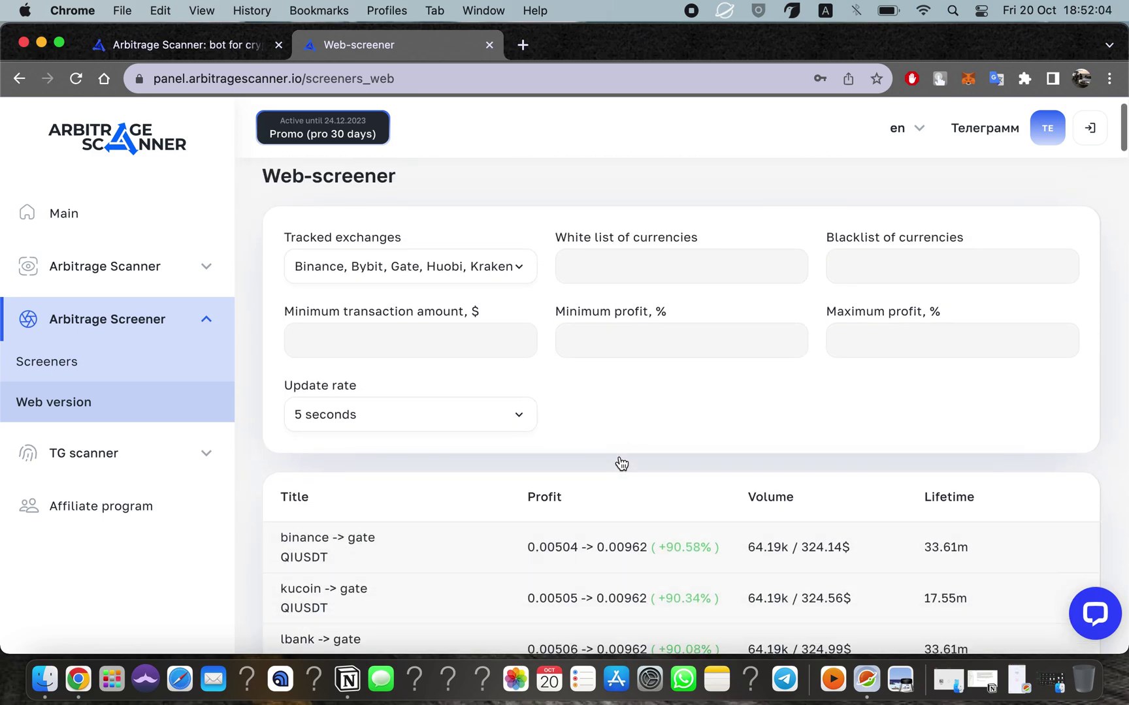
scroll(620, 461, down, 3)
scroll(618, 459, up, 4)
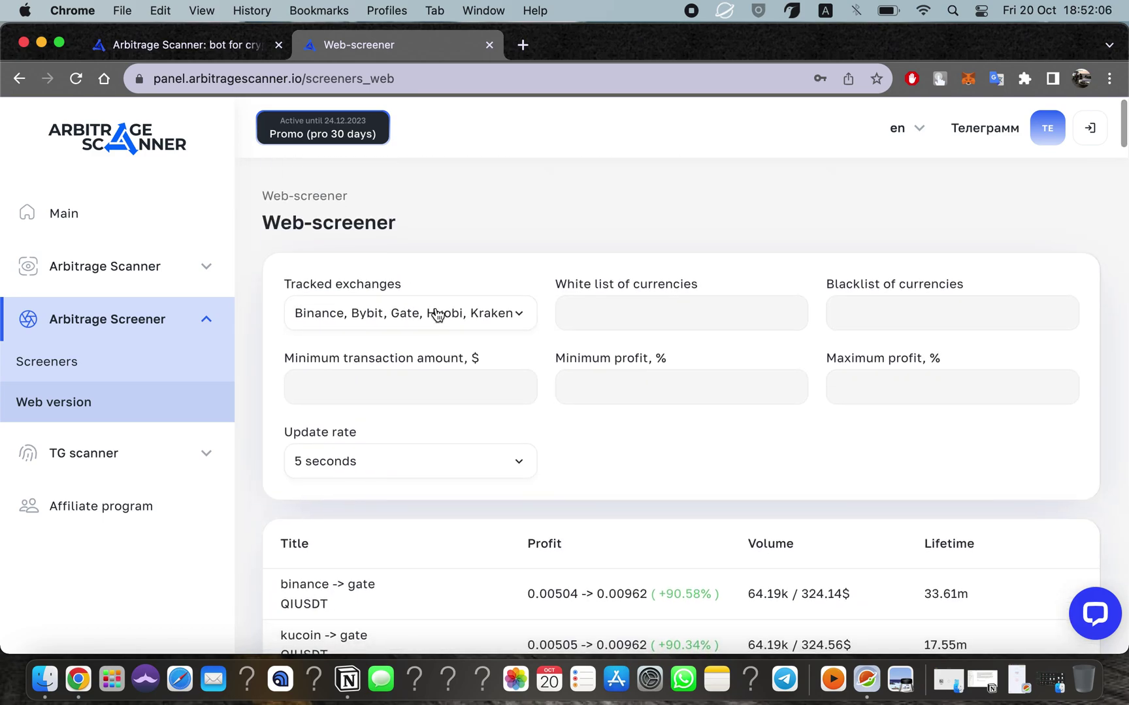
- Review the tracked exchange selections and close the list again
click(436, 315)
scroll(406, 432, down, 5)
scroll(408, 435, down, 1)
scroll(408, 434, down, 1)
scroll(408, 434, up, 5)
scroll(408, 434, up, 1)
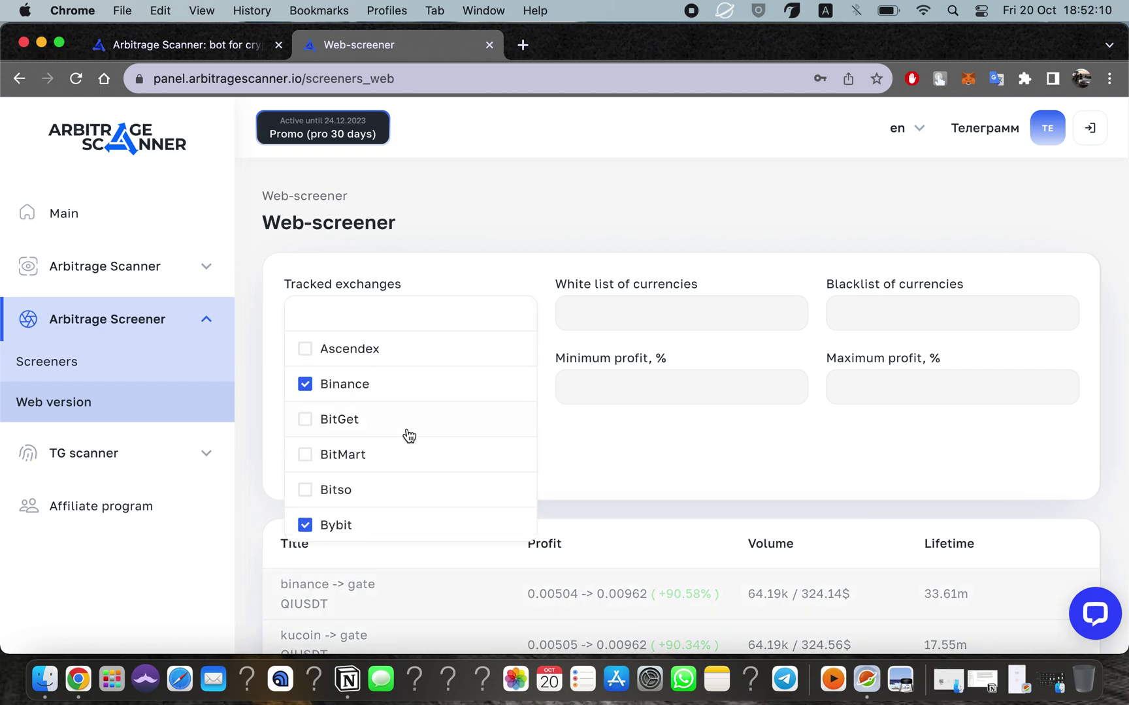
scroll(409, 435, down, 2)
scroll(409, 434, down, 3)
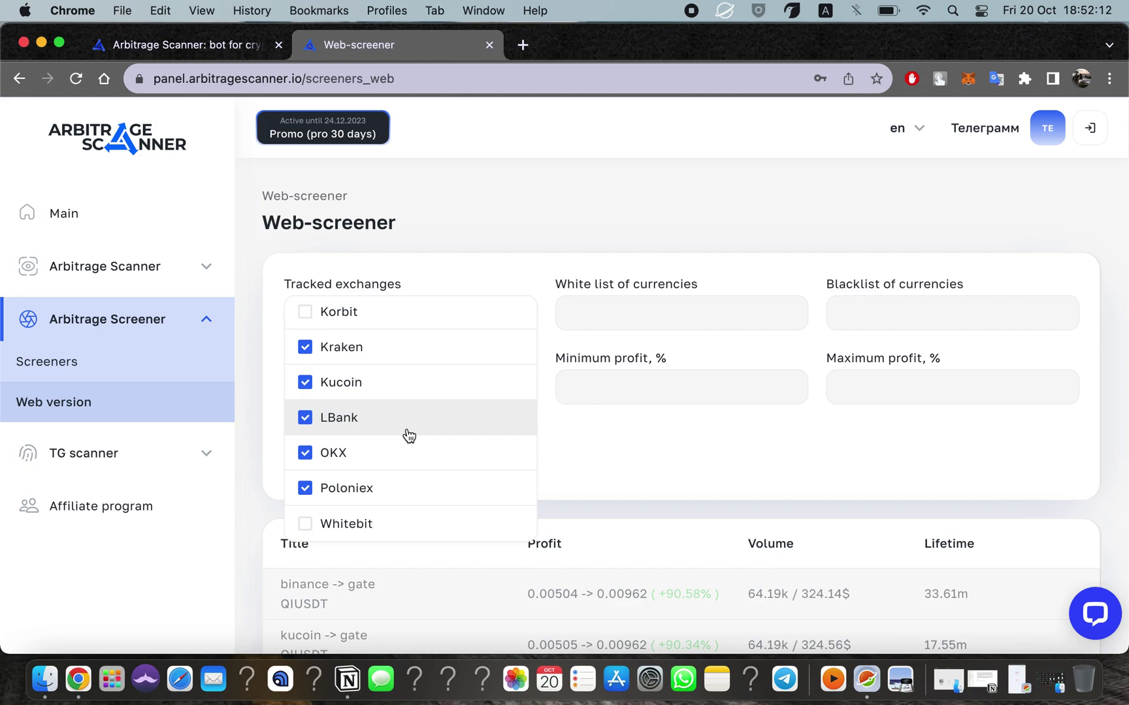
scroll(408, 435, up, 5)
scroll(406, 434, down, 2)
scroll(405, 434, down, 3)
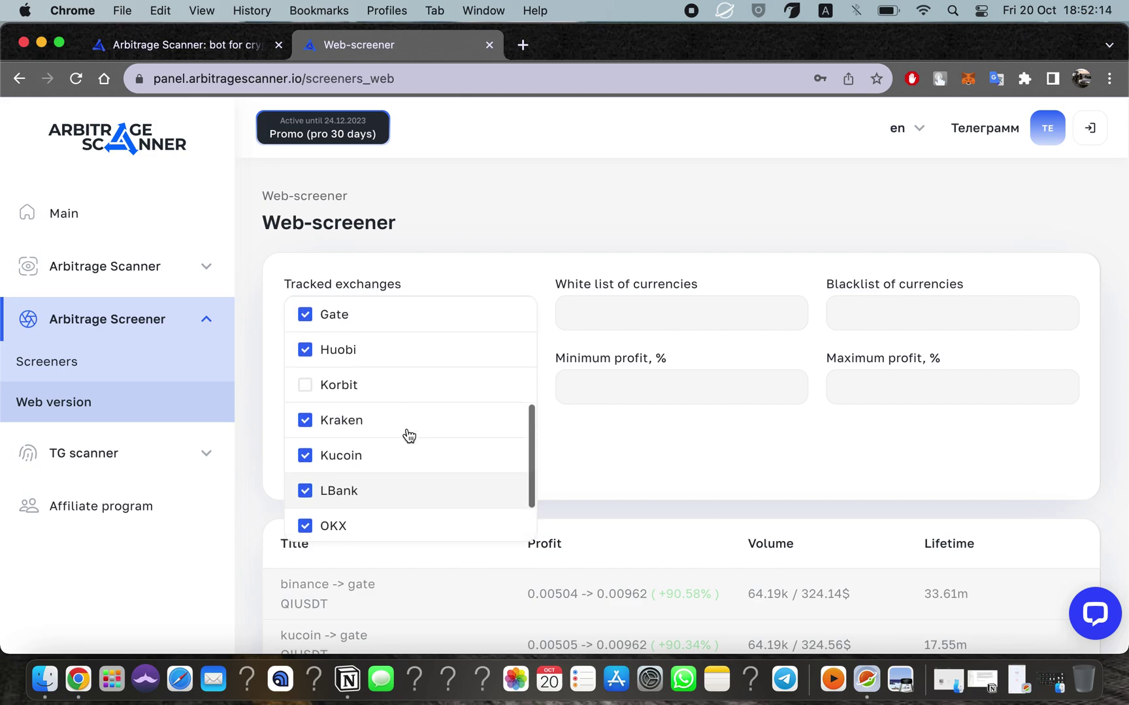
scroll(406, 434, down, 1)
click(592, 447)
scroll(591, 447, down, 3)
scroll(591, 447, down, 2)
scroll(595, 455, down, 1)
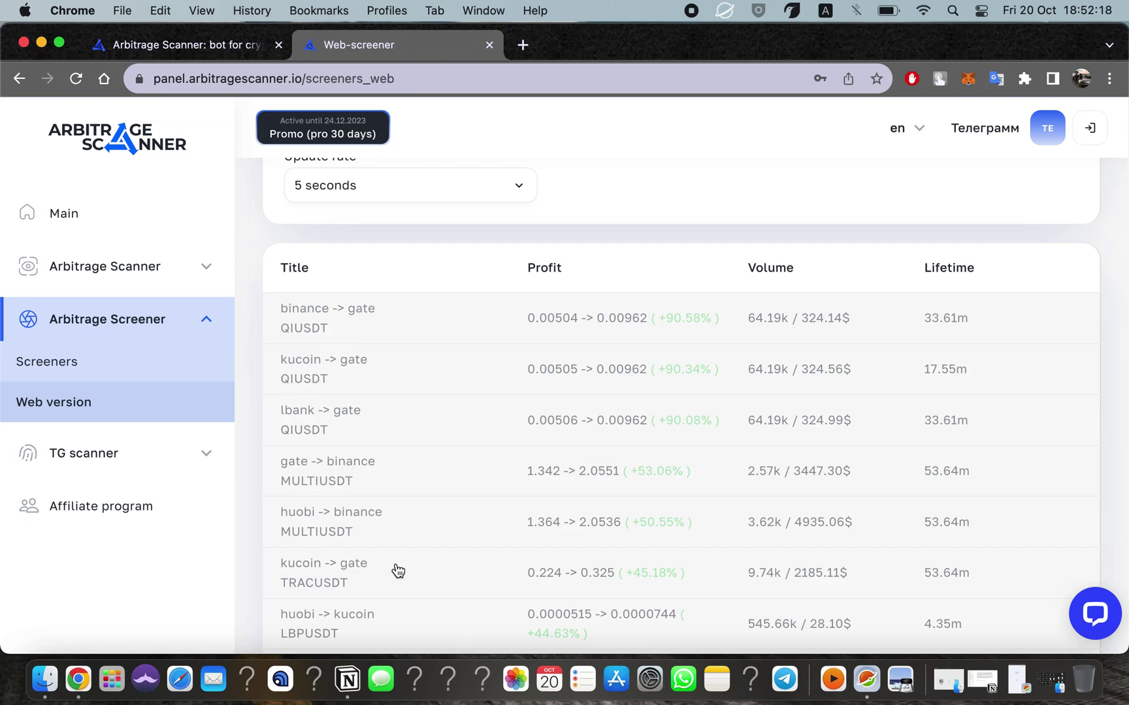
scroll(341, 468, down, 4)
scroll(340, 470, down, 5)
scroll(343, 474, up, 10)
scroll(343, 472, up, 3)
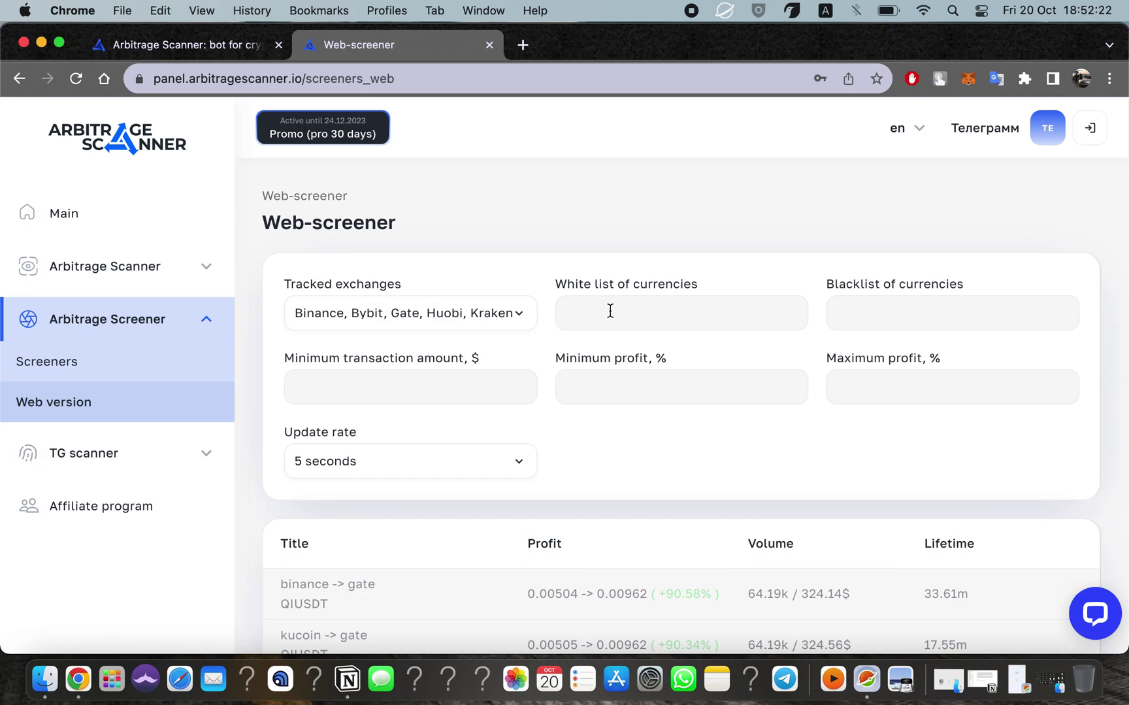
click(424, 390)
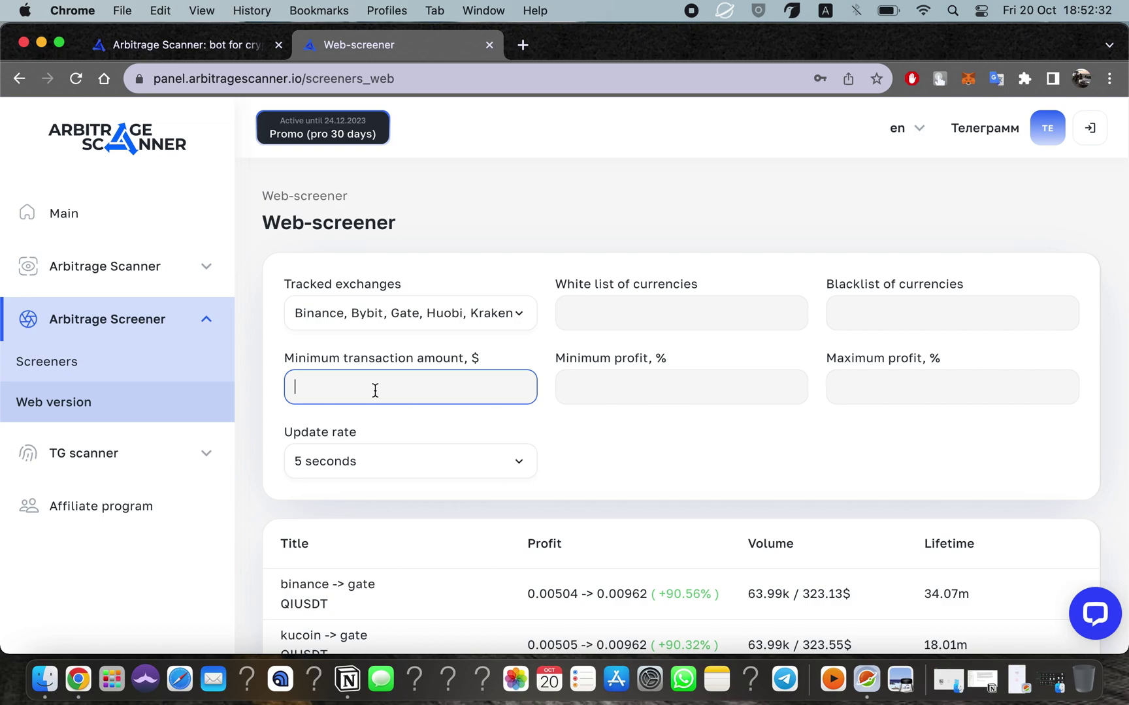
click(354, 464)
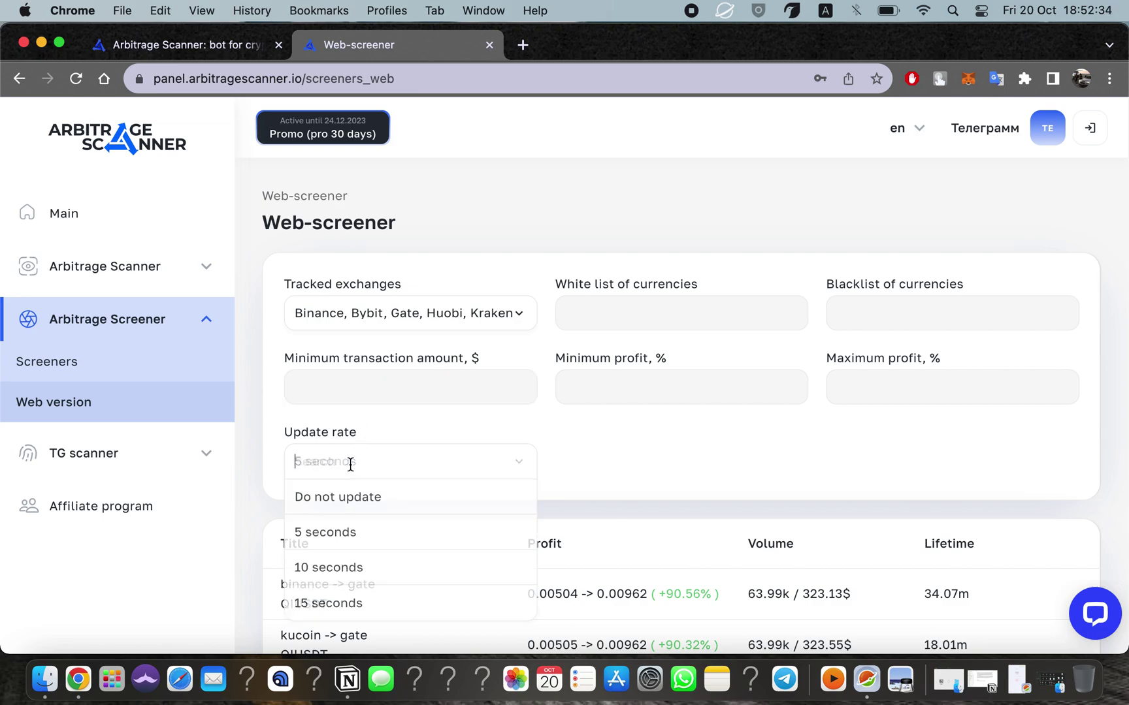
click(577, 448)
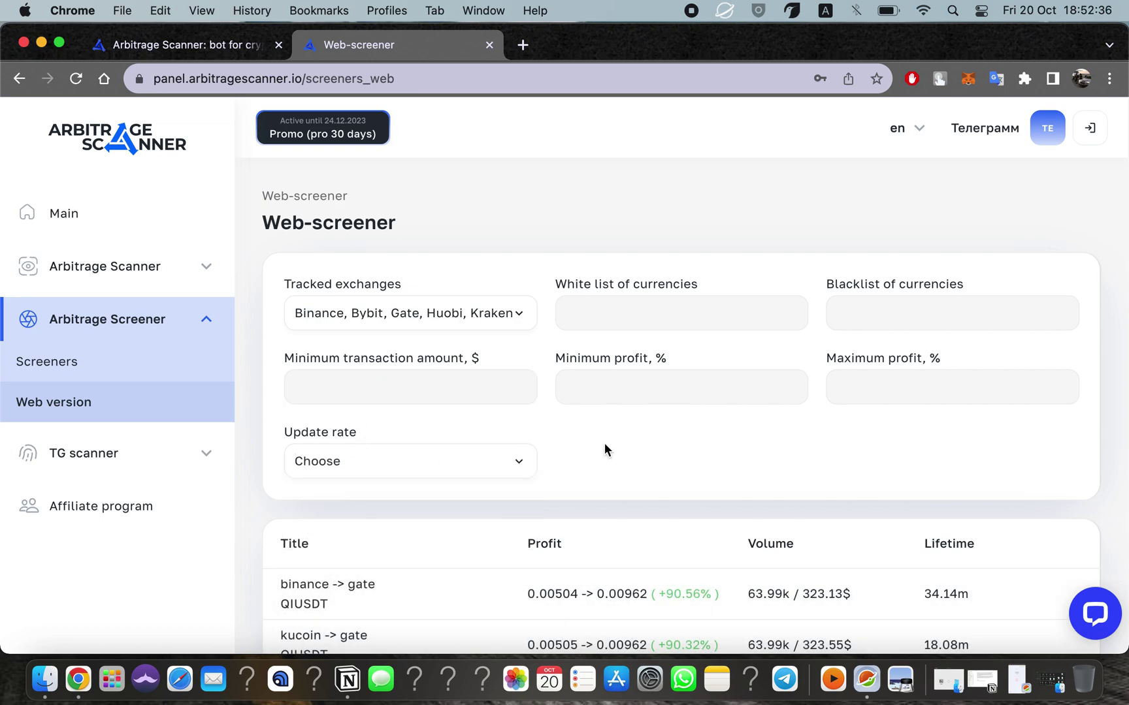
click(347, 374)
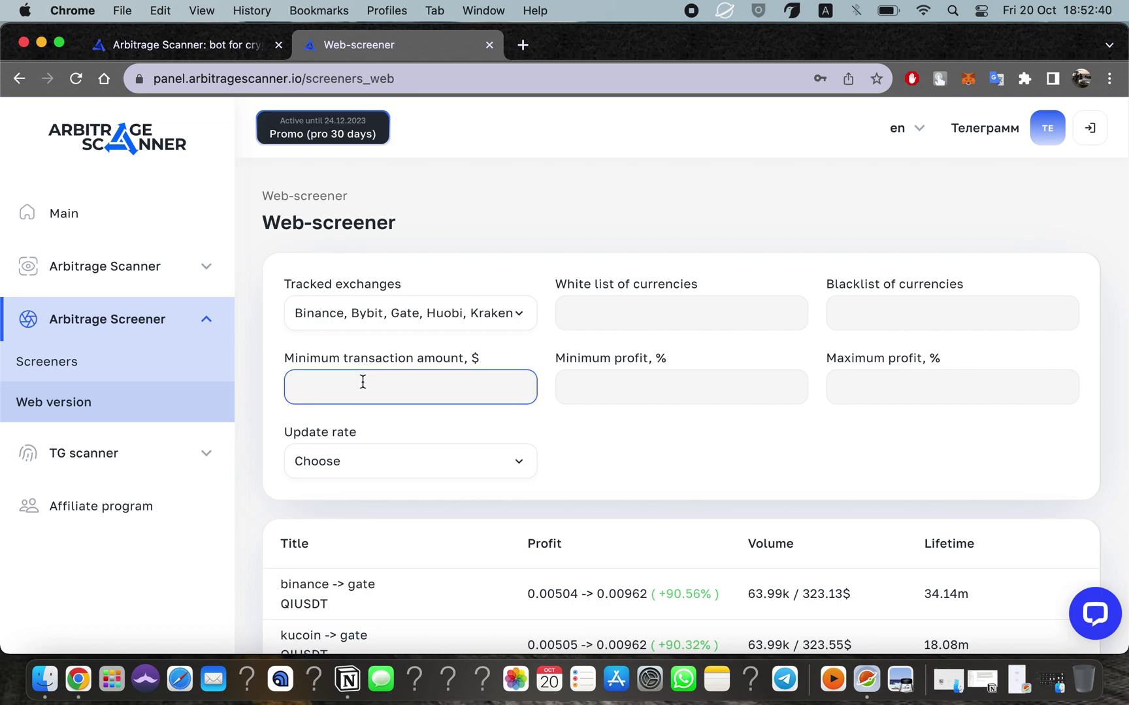
text(100)
mouse_move(680, 387)
click(644, 437)
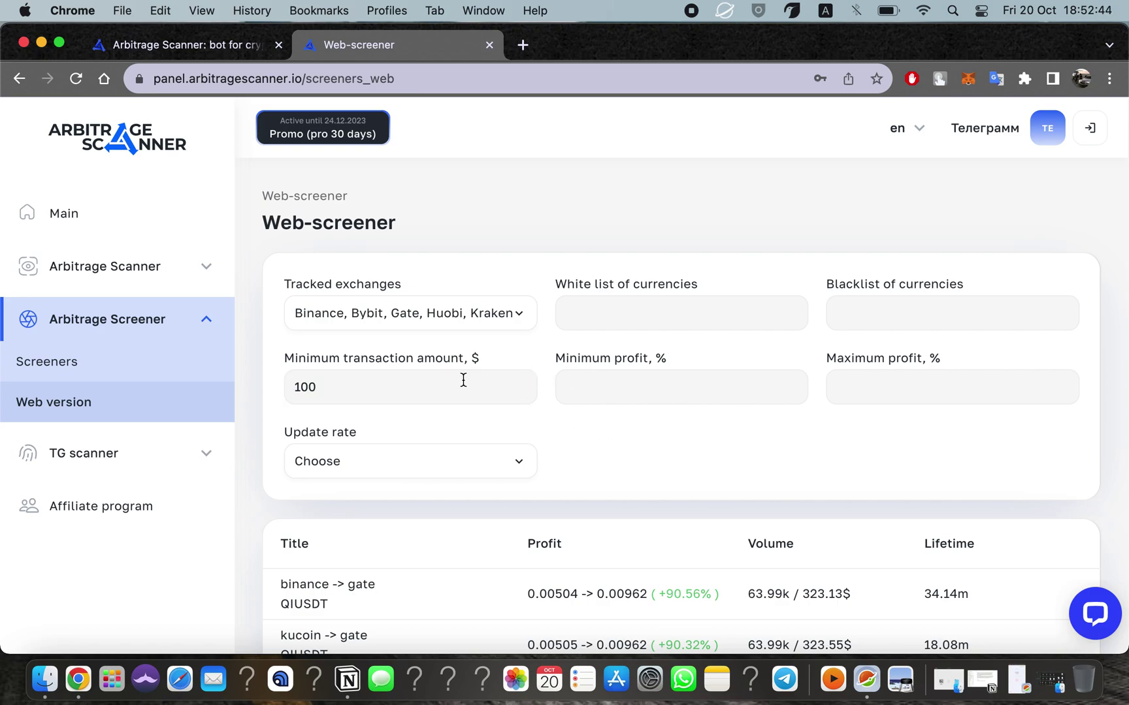
click(374, 385)
text(0)
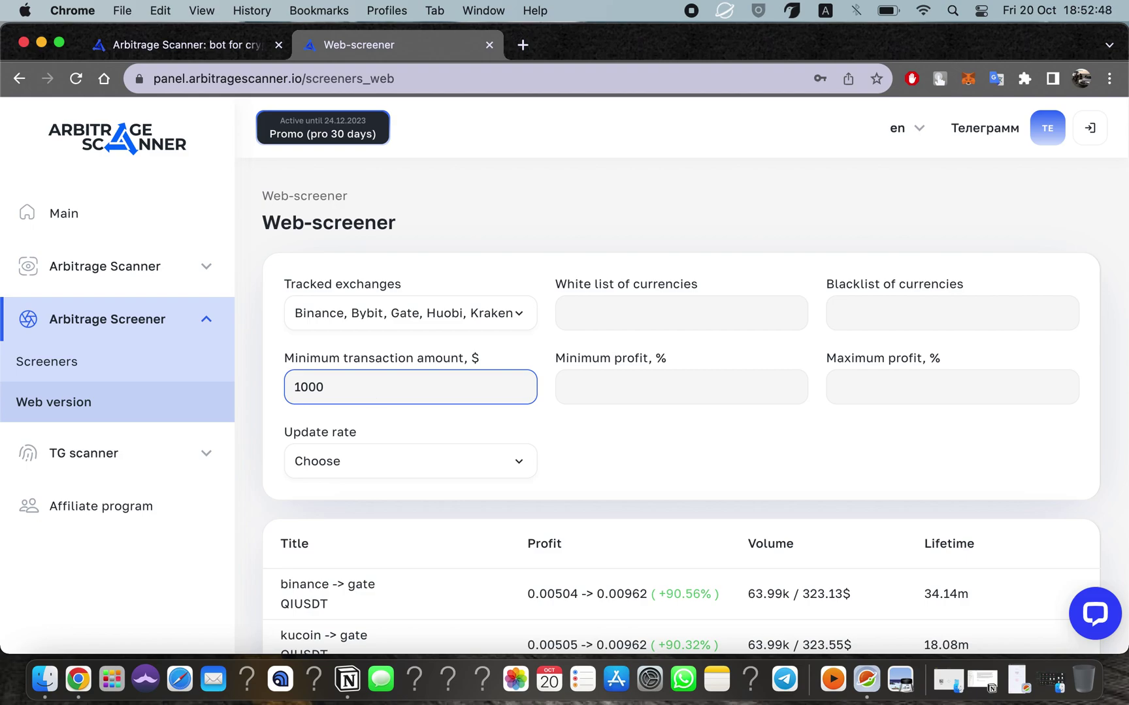
key(BackSpace)
click(643, 433)
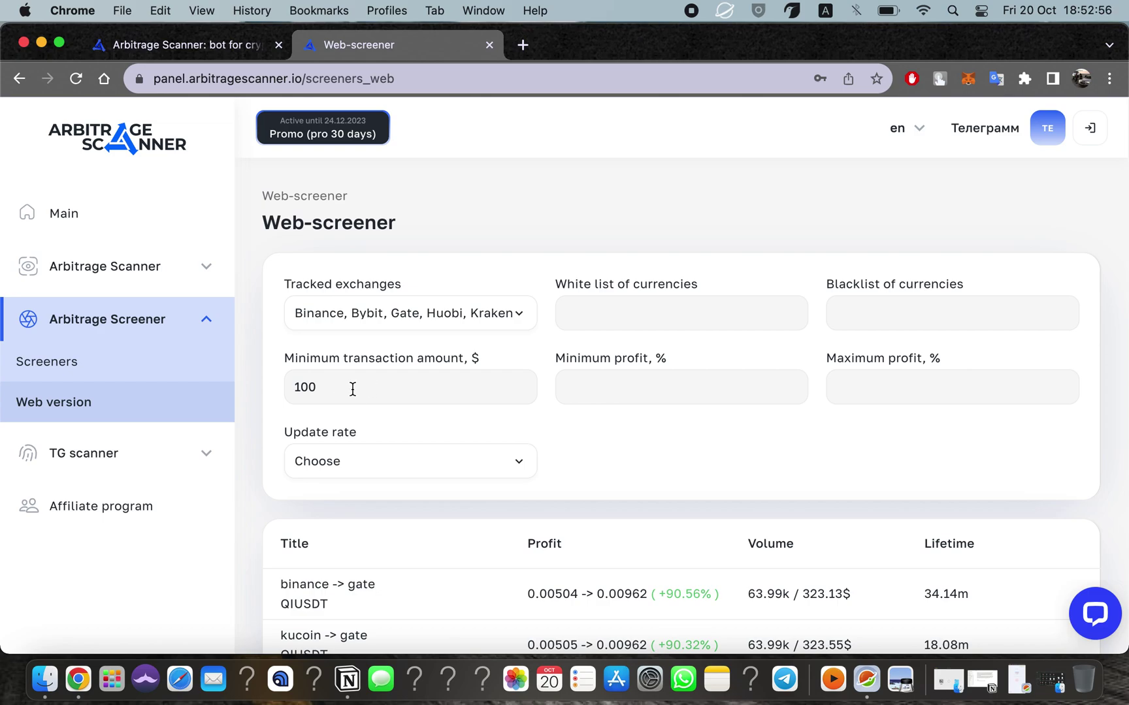
- Set minimum profit to 0.5% and maximum profit to 5%
click(586, 390)
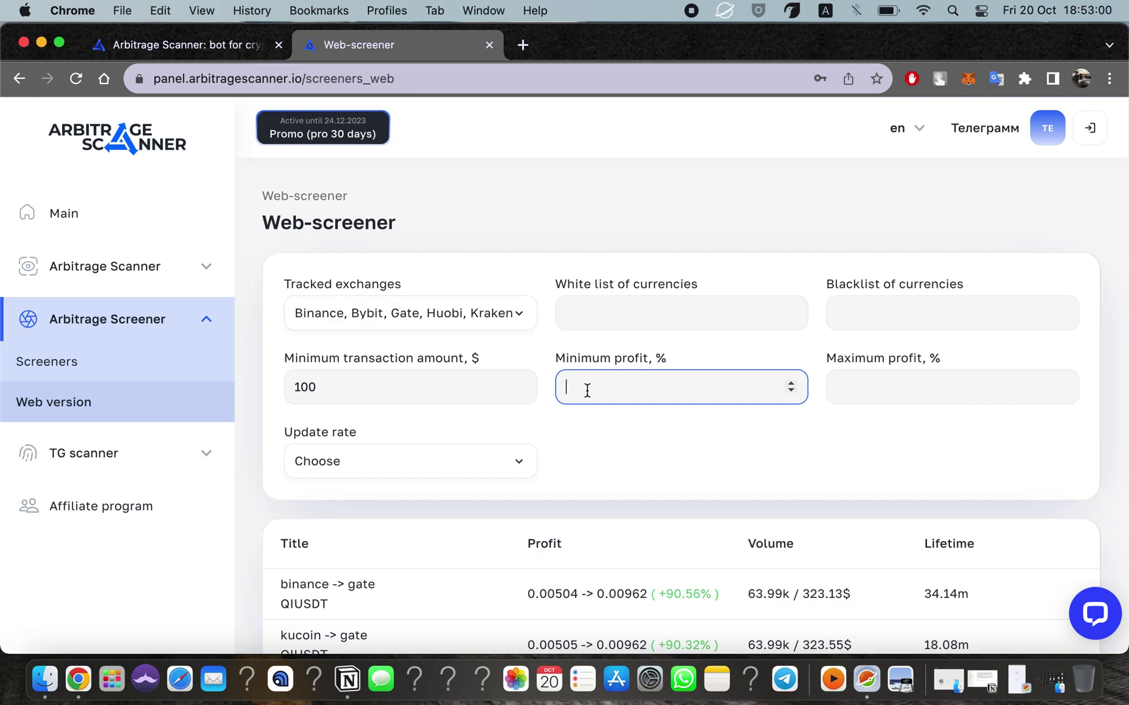
text(0.5)
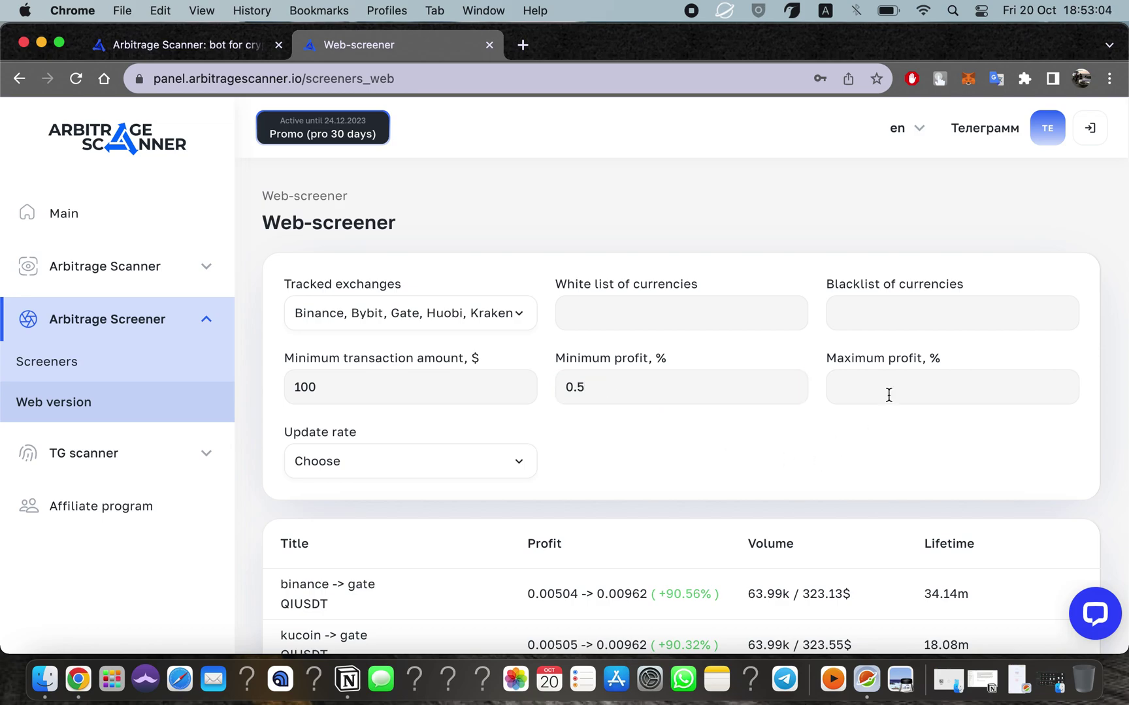
click(898, 389)
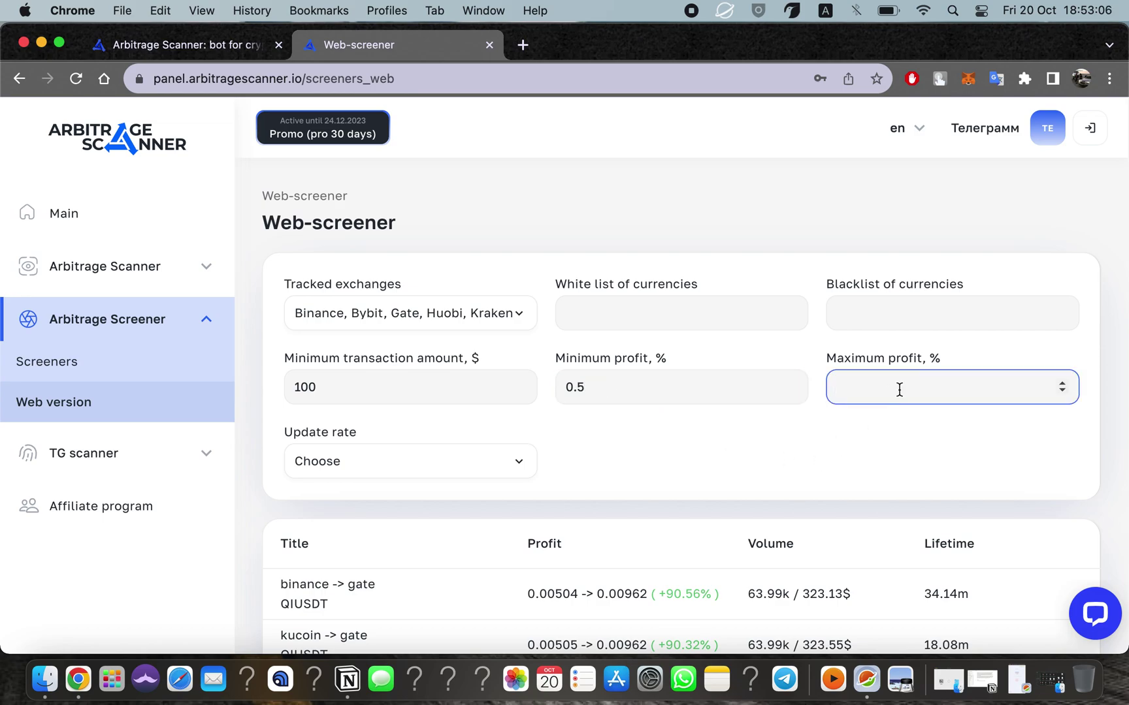
text(5)
click(851, 443)
scroll(850, 442, down, 1)
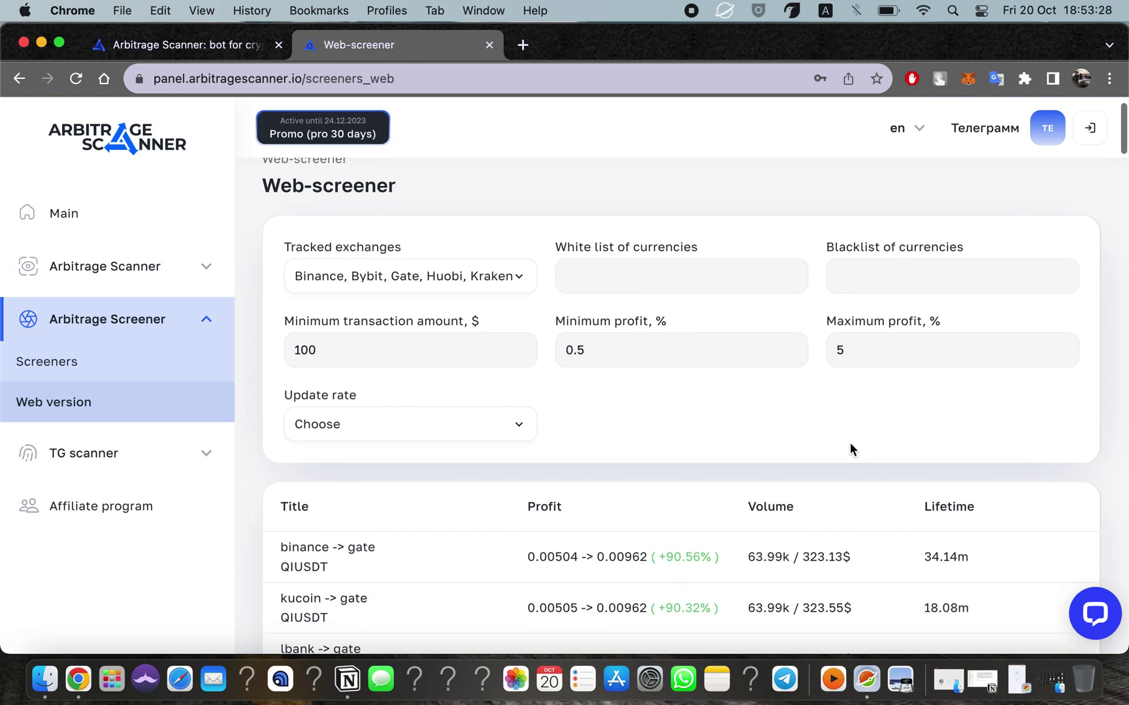
scroll(849, 442, down, 2)
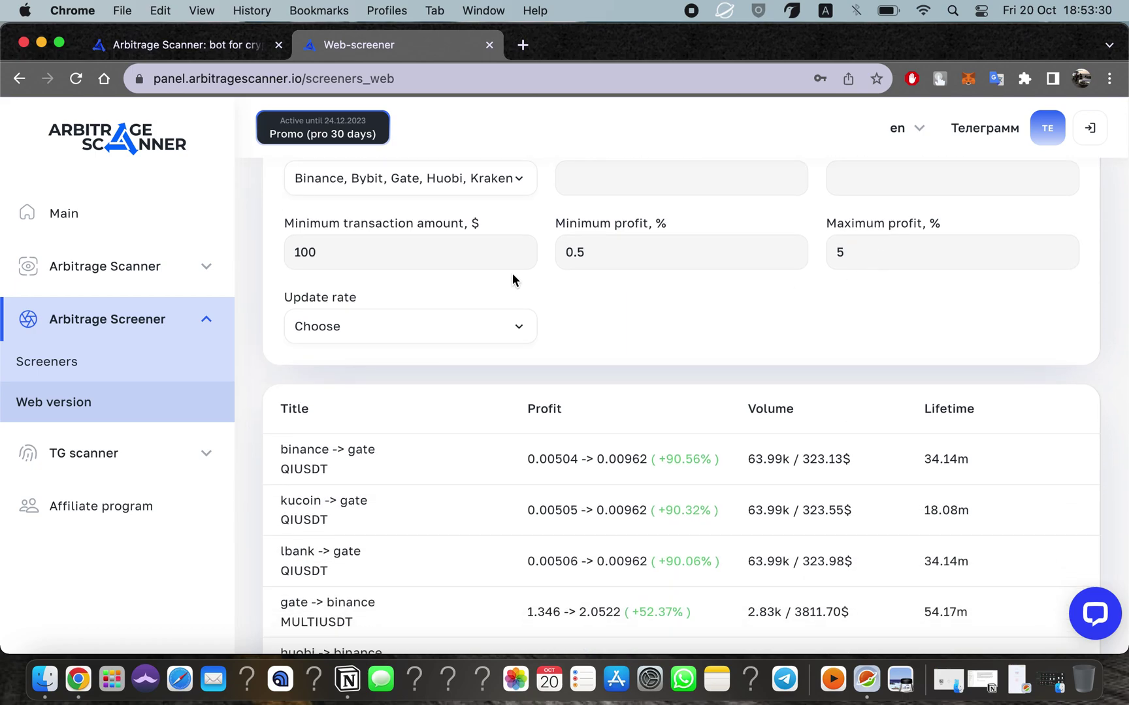
scroll(580, 331, down, 3)
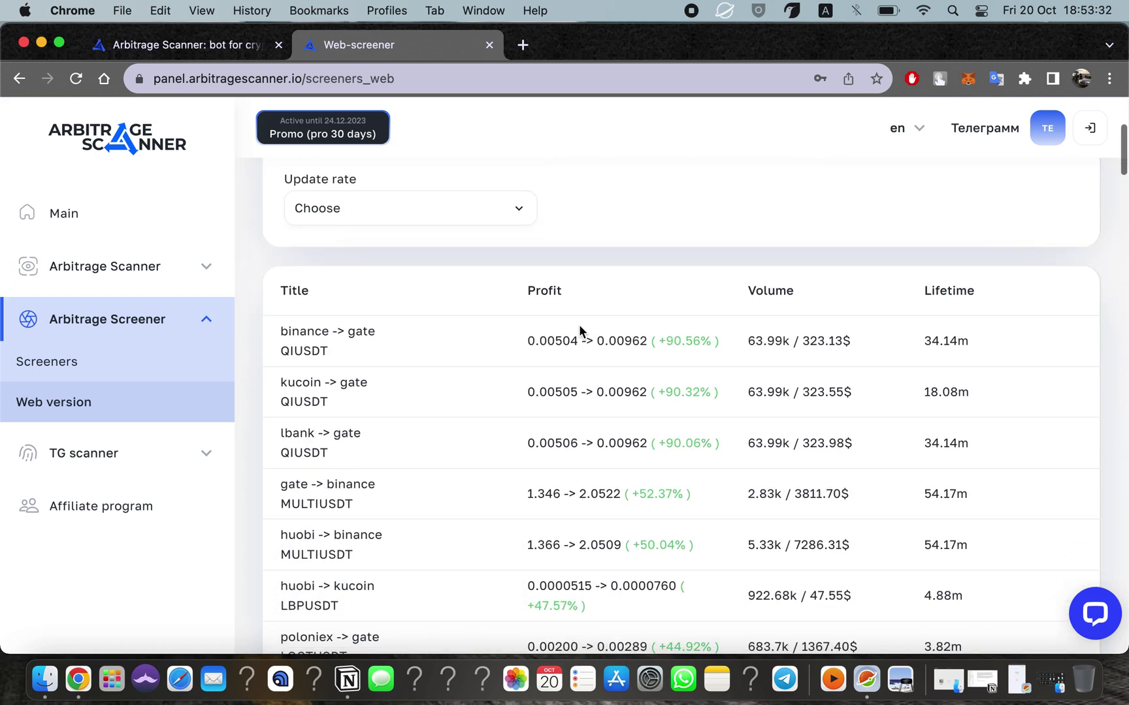
scroll(578, 325, up, 5)
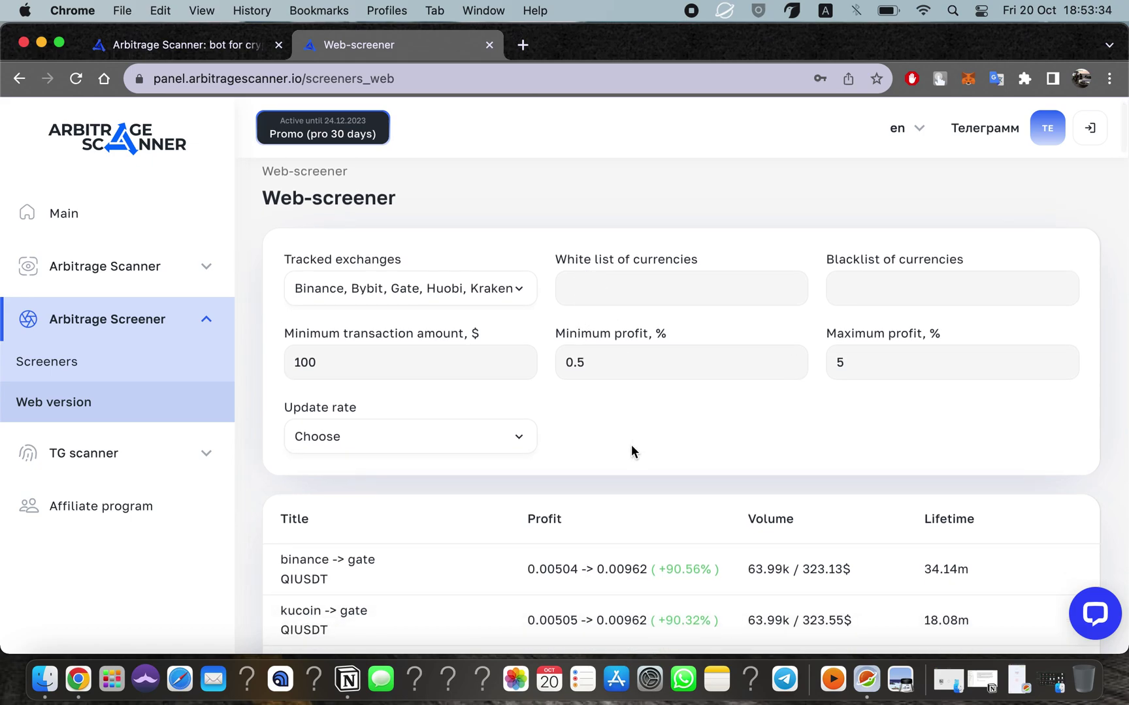
scroll(632, 444, down, 4)
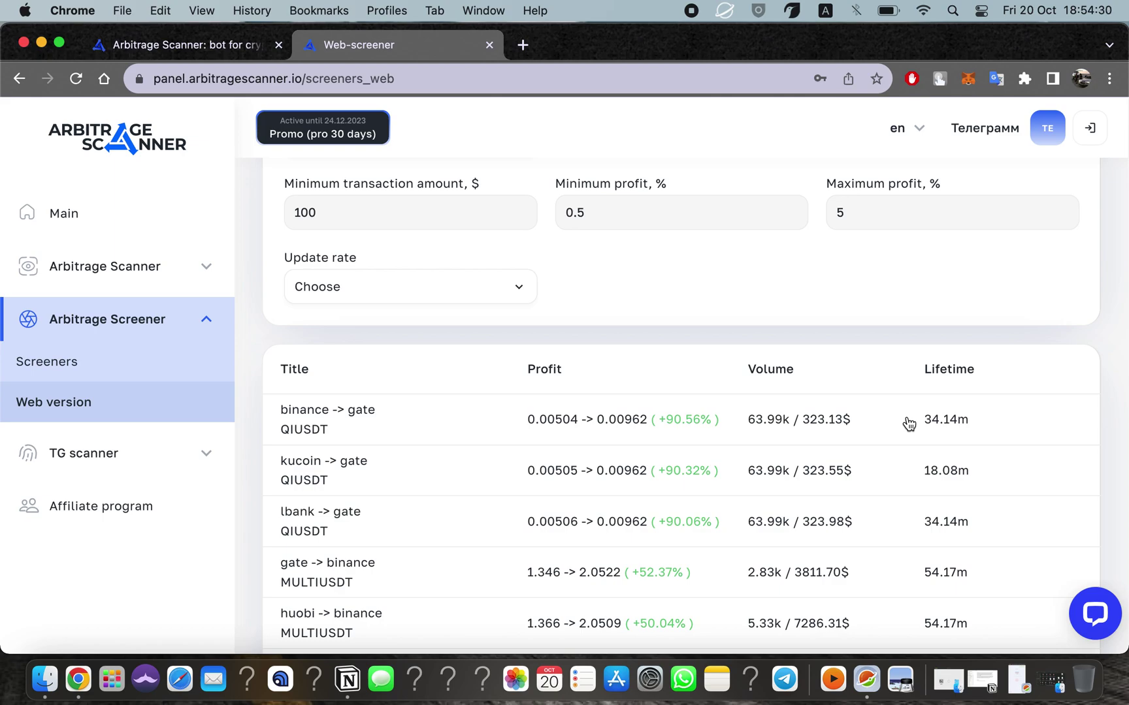
scroll(966, 429, down, 3)
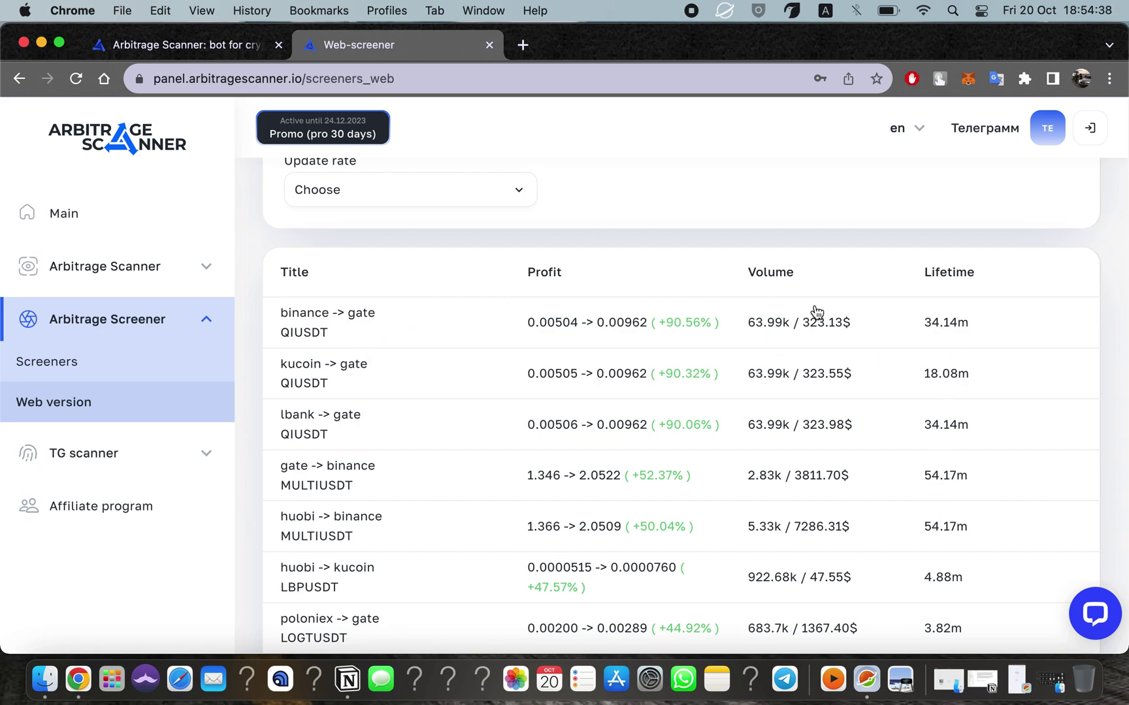
scroll(814, 313, up, 5)
- Enter TRAC/USDT, TRUBO/USDT as the currency whitelist and select the pairs text
click(712, 258)
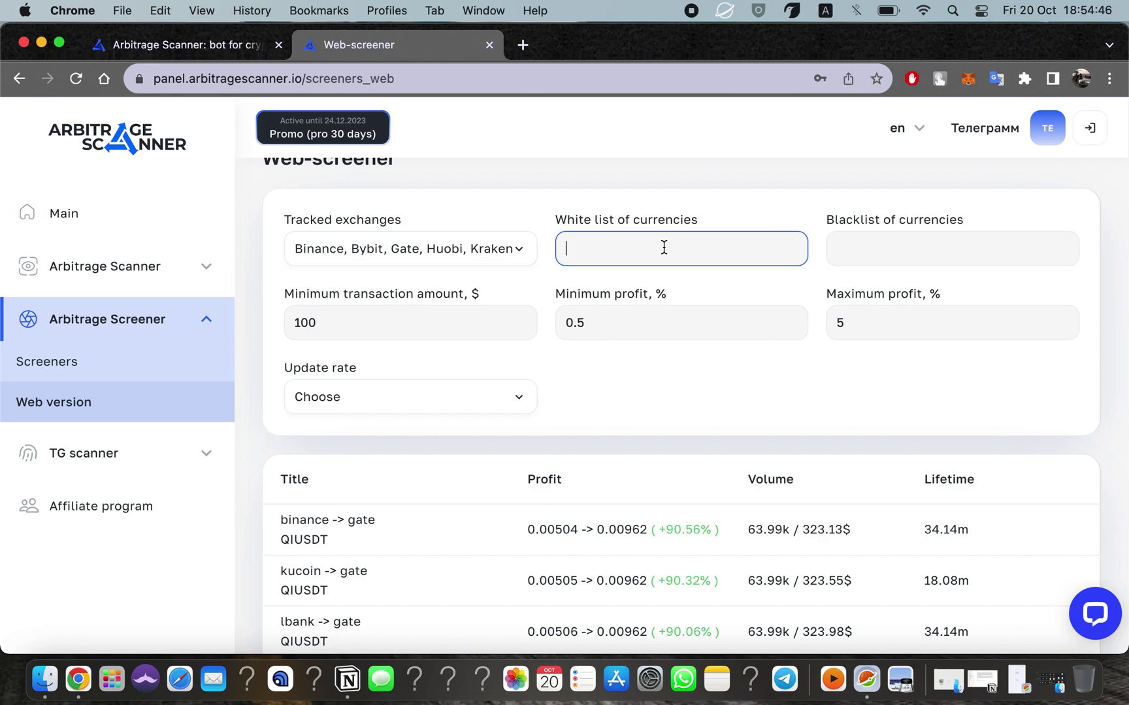
text(T)
text(R)
text(C/)
text(USDT)
text(<)
text( T)
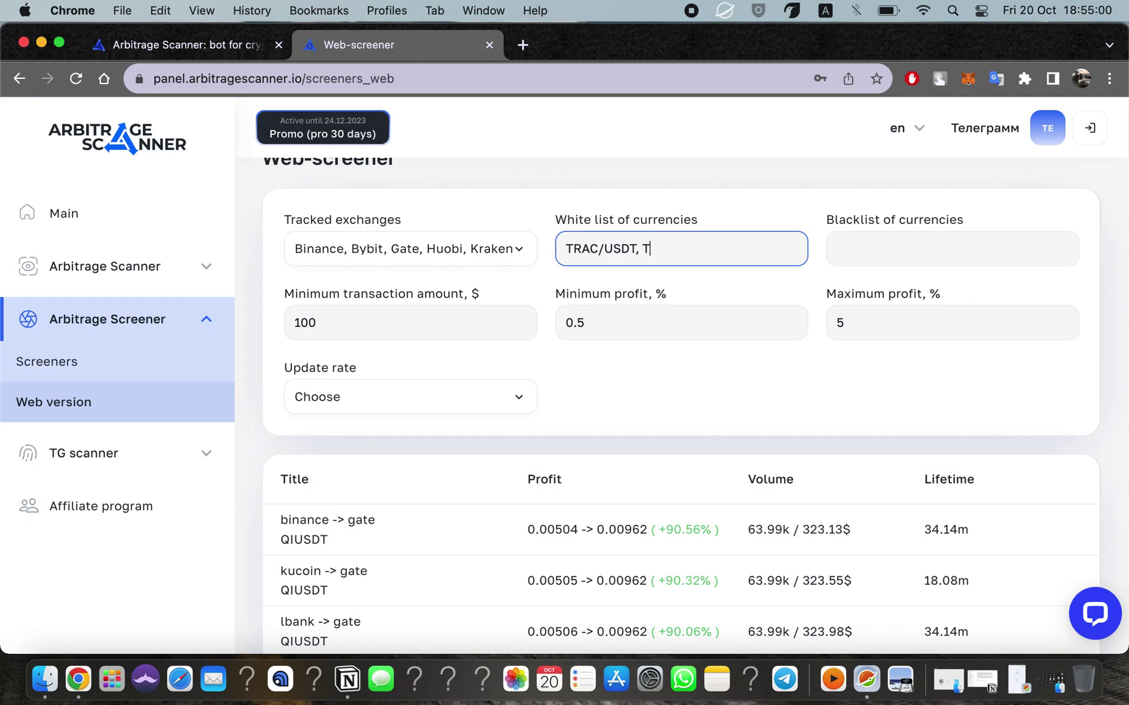
text(U)
text(BO)
text(?)
text(SDT)
click(759, 353)
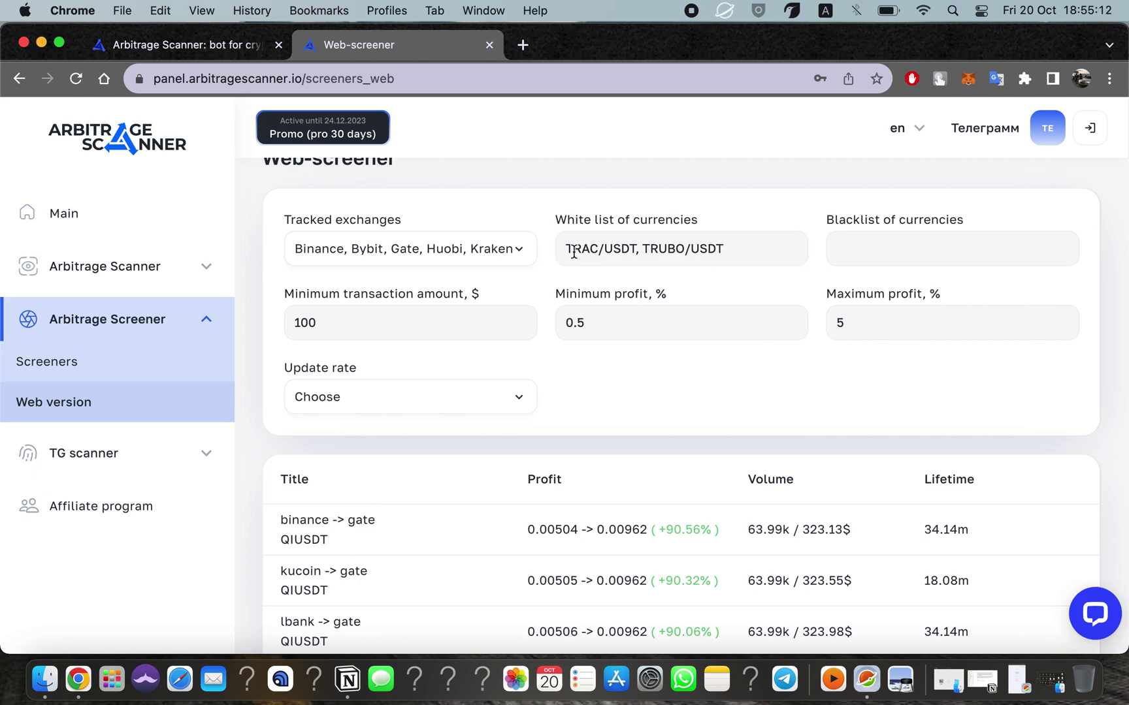
drag(568, 251, 746, 249)
- Enter BTC/*, ETH/* as the currency blacklist, correcting mistyped characters
click(895, 256)
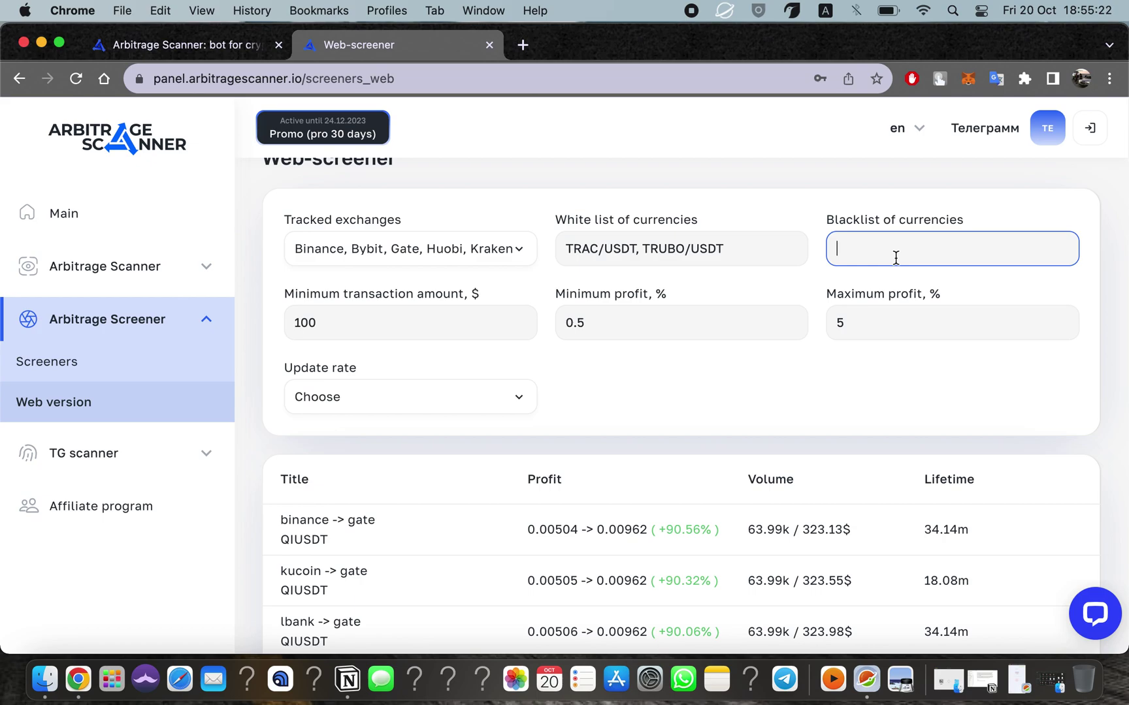
text(BTC)
text(/)
text(<)
text(RTH)
key(BackSpace)
key(BackSpace)
key(BackSpace)
text(ETH)
key(BackSpace)
key(BackSpace)
key(BackSpace)
text(H)
click(848, 375)
scroll(750, 409, down, 4)
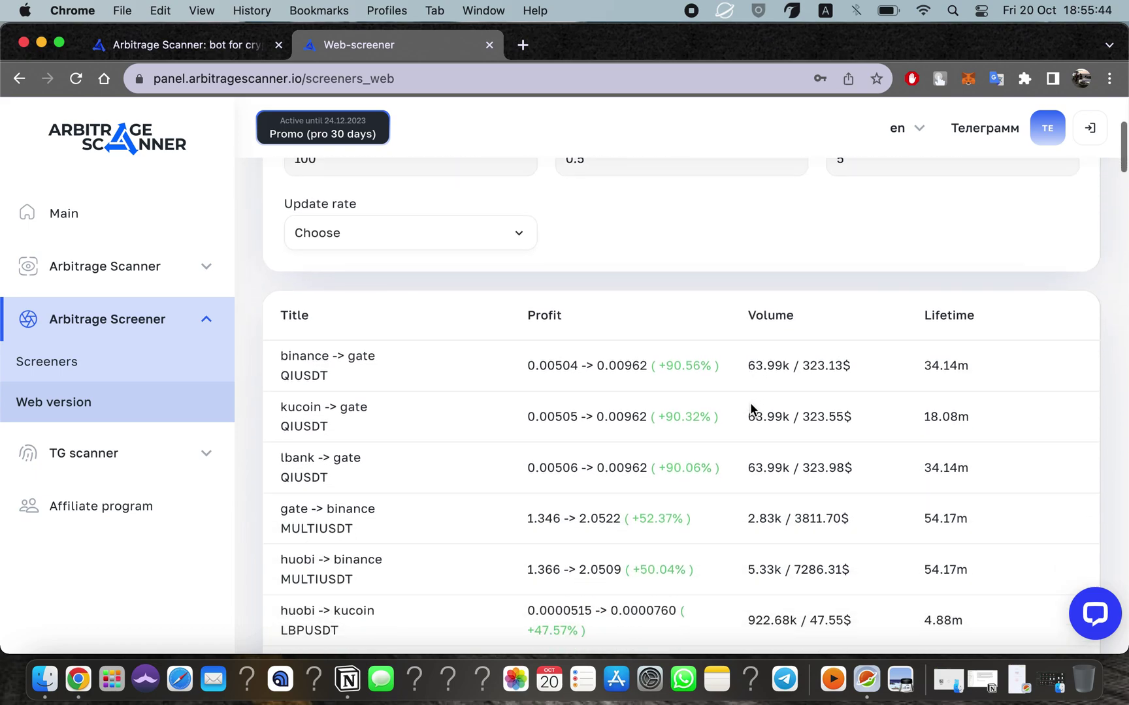
scroll(749, 408, up, 4)
scroll(749, 407, down, 1)
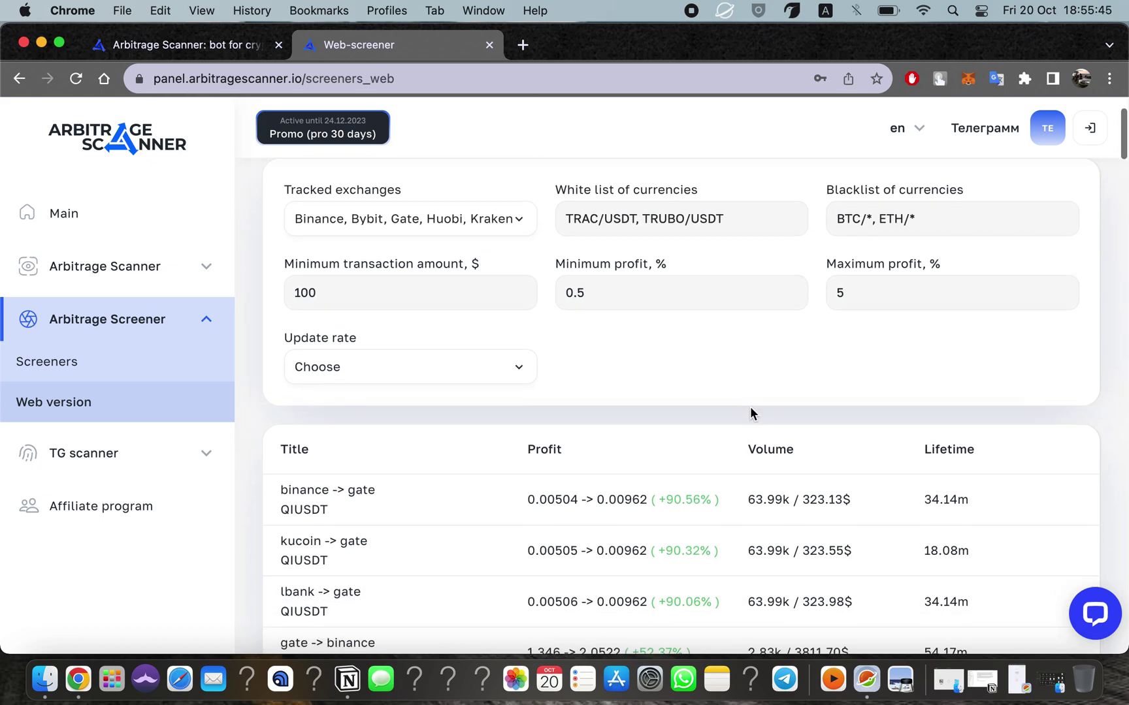
- Set the results update rate to 5 seconds
click(453, 361)
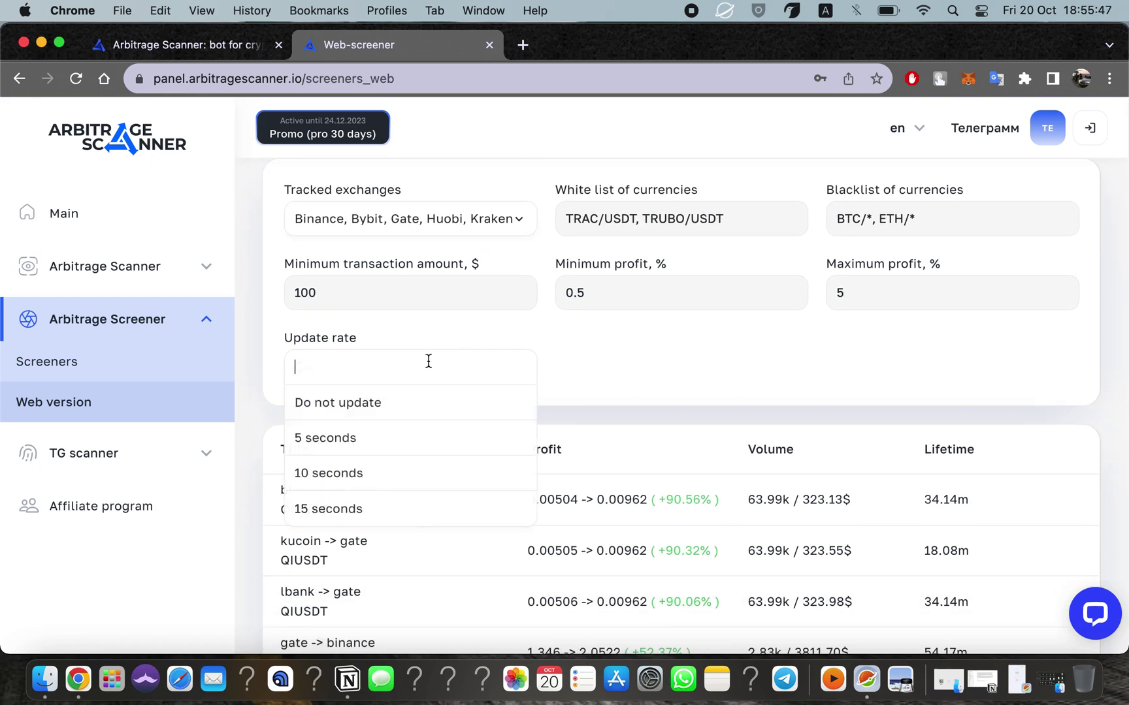
click(345, 441)
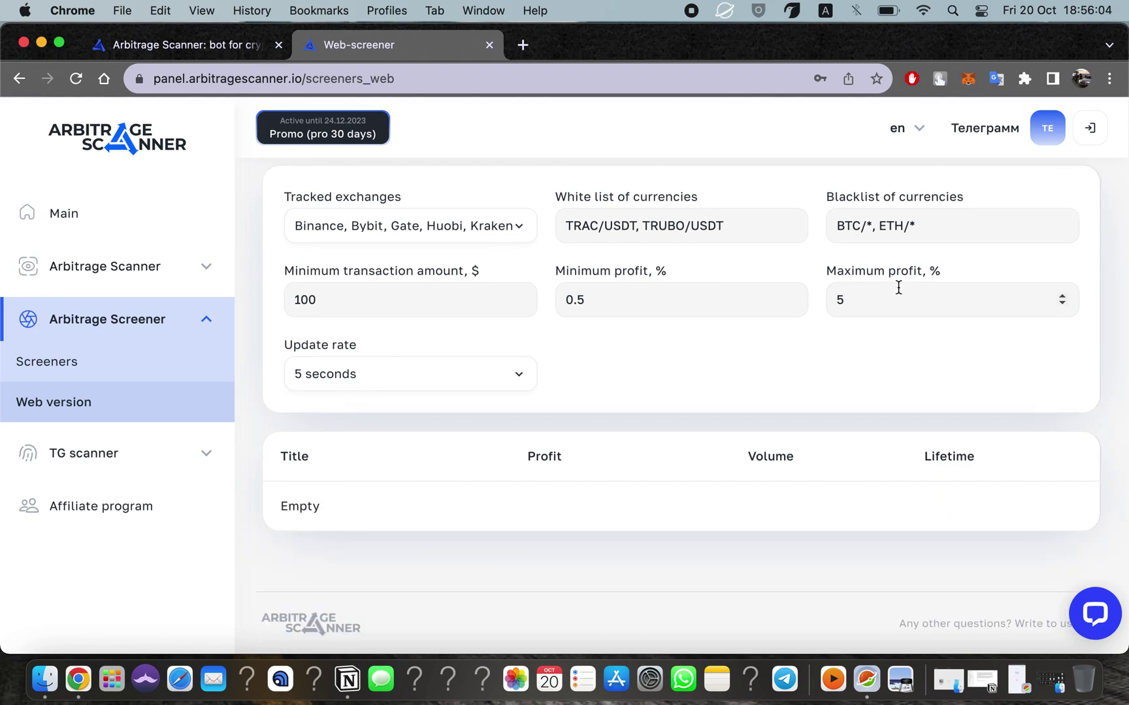
- Clear the maximum profit value so no upper cap applies
drag(894, 289, 831, 288)
key(BackSpace)
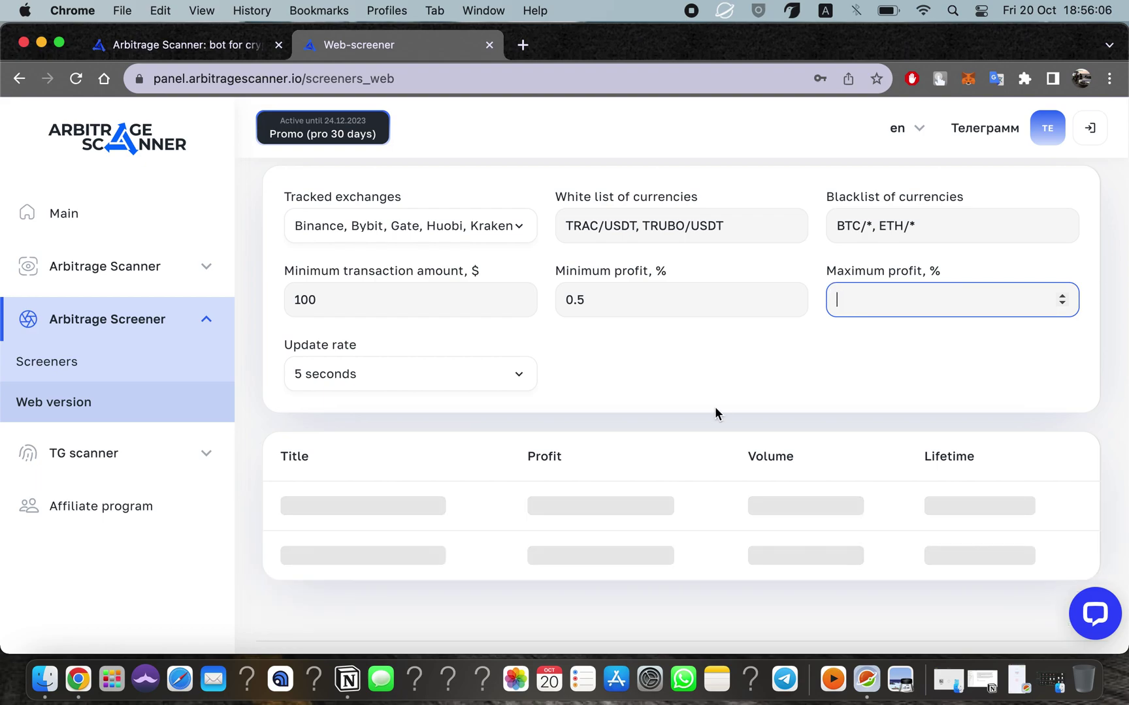
click(722, 408)
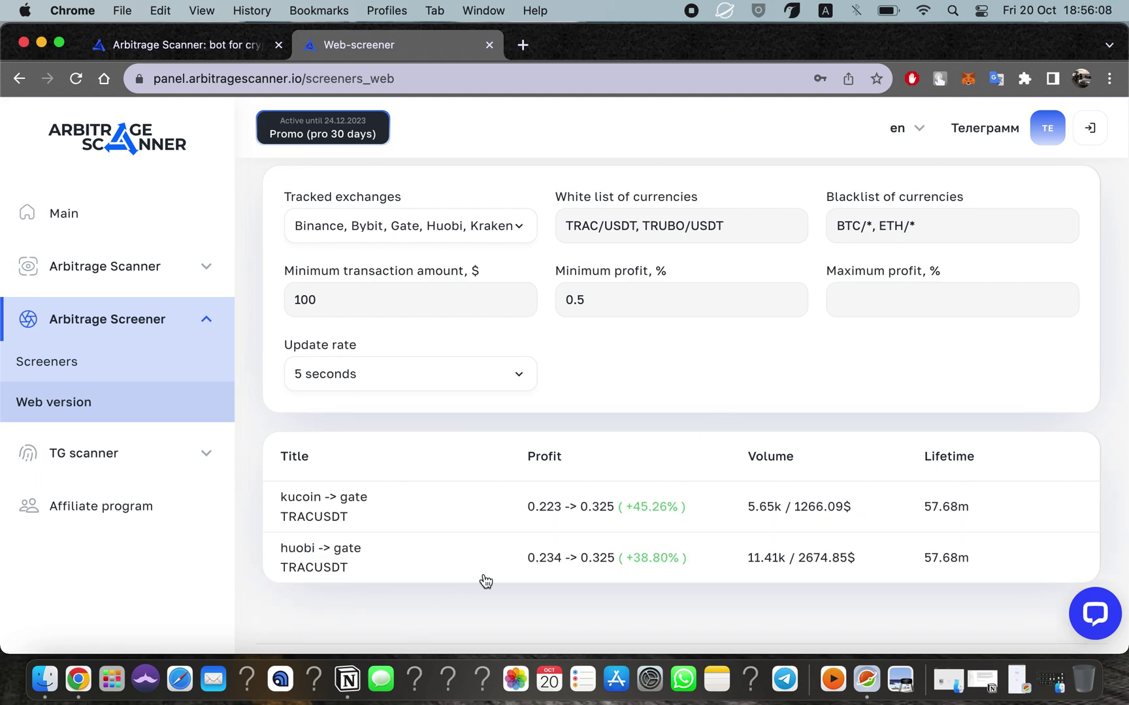
- Highlight the whitelist text, then set the update rate to Do not update
triple_click(571, 226)
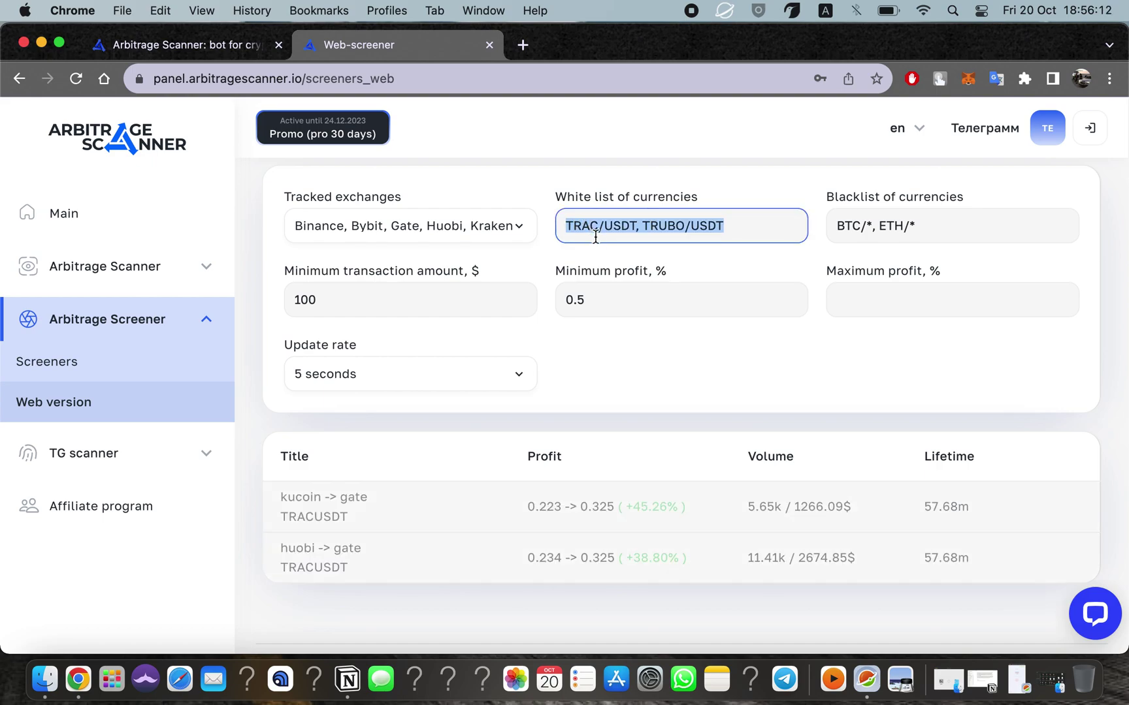
drag(589, 232, 568, 228)
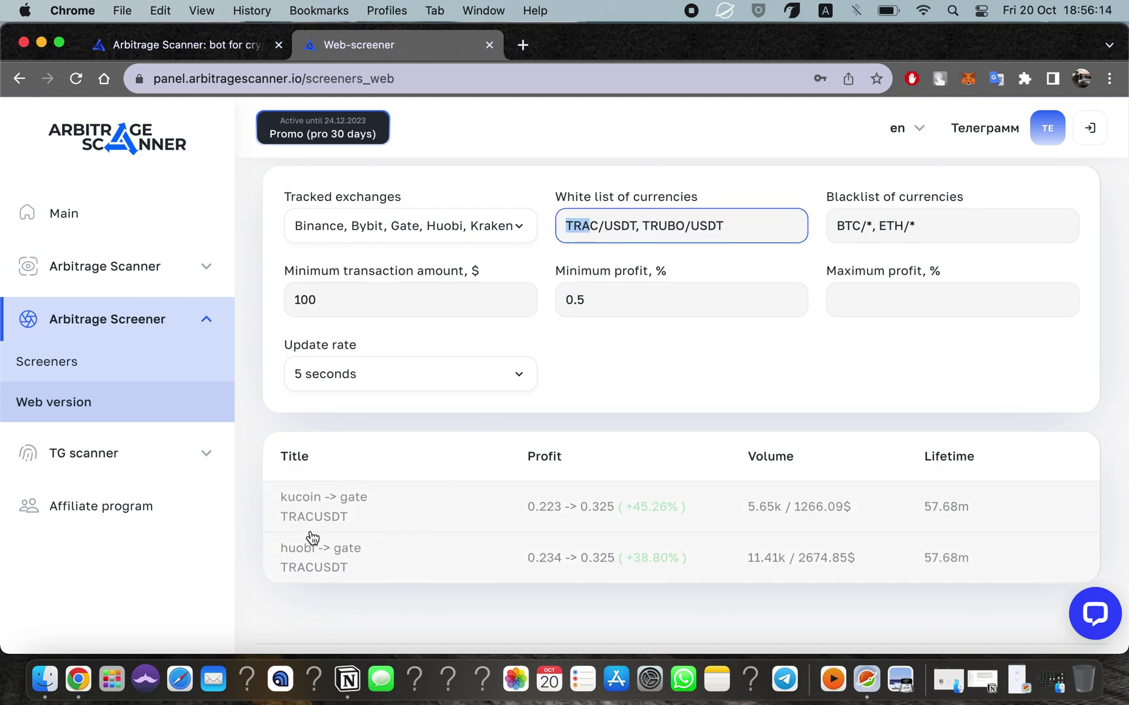
click(362, 375)
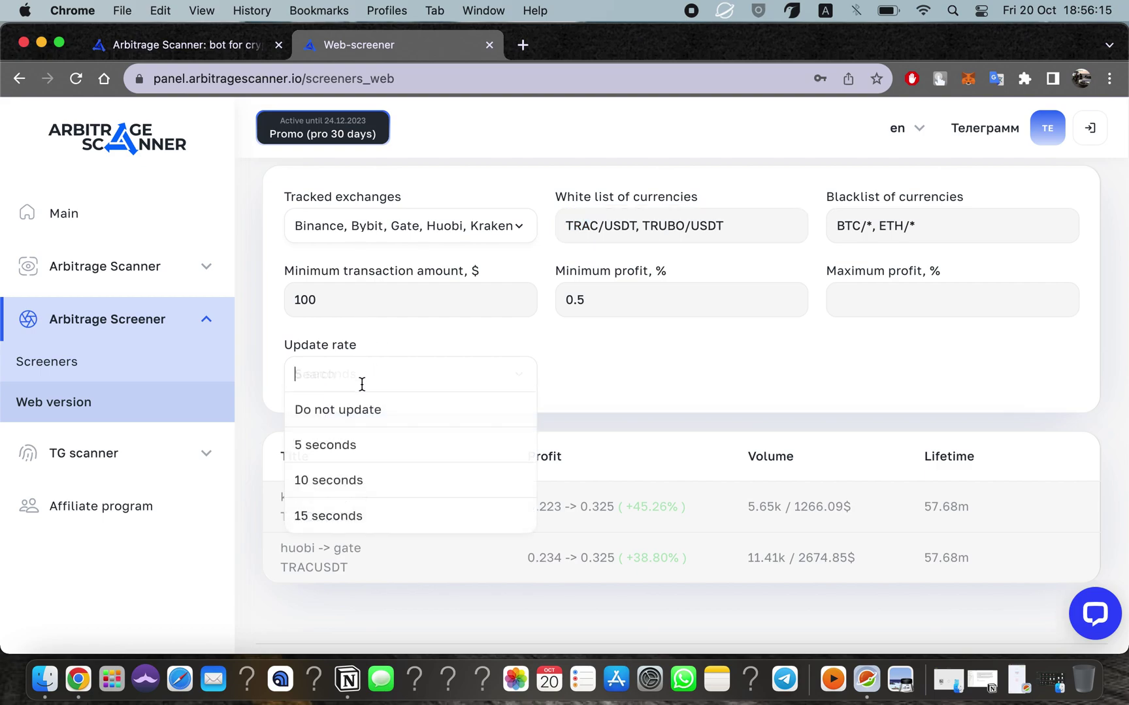
click(350, 424)
scroll(477, 422, down, 2)
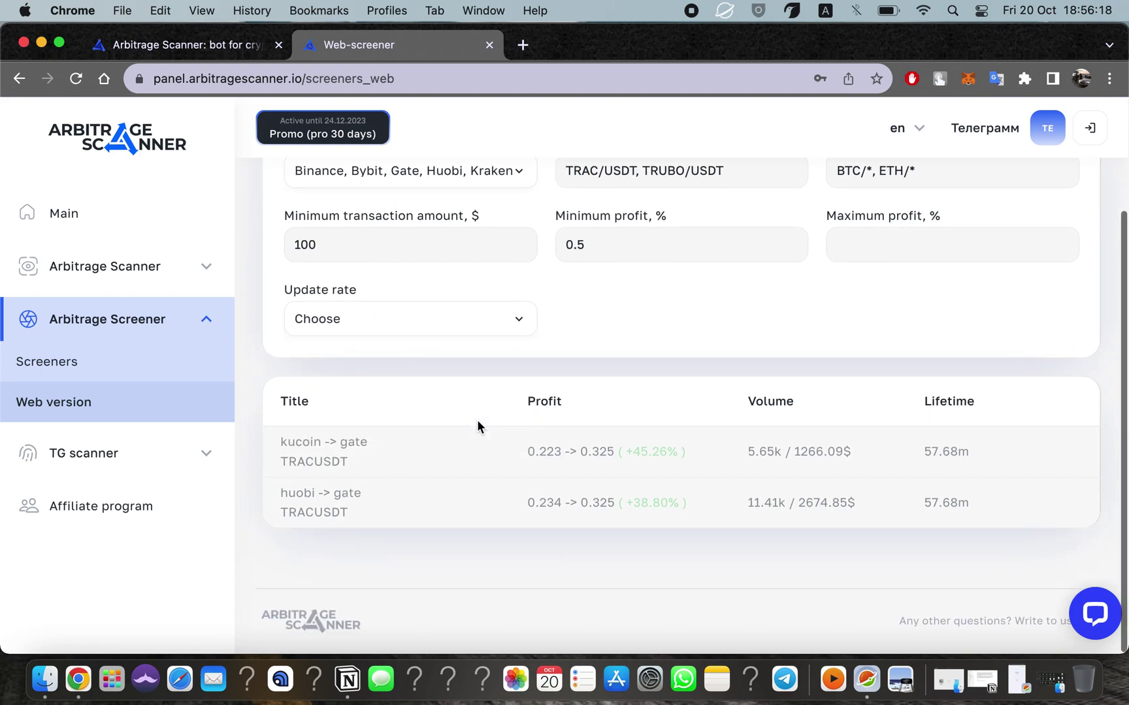
- Switch the update rate to 5 seconds, then back to unchosen
click(387, 327)
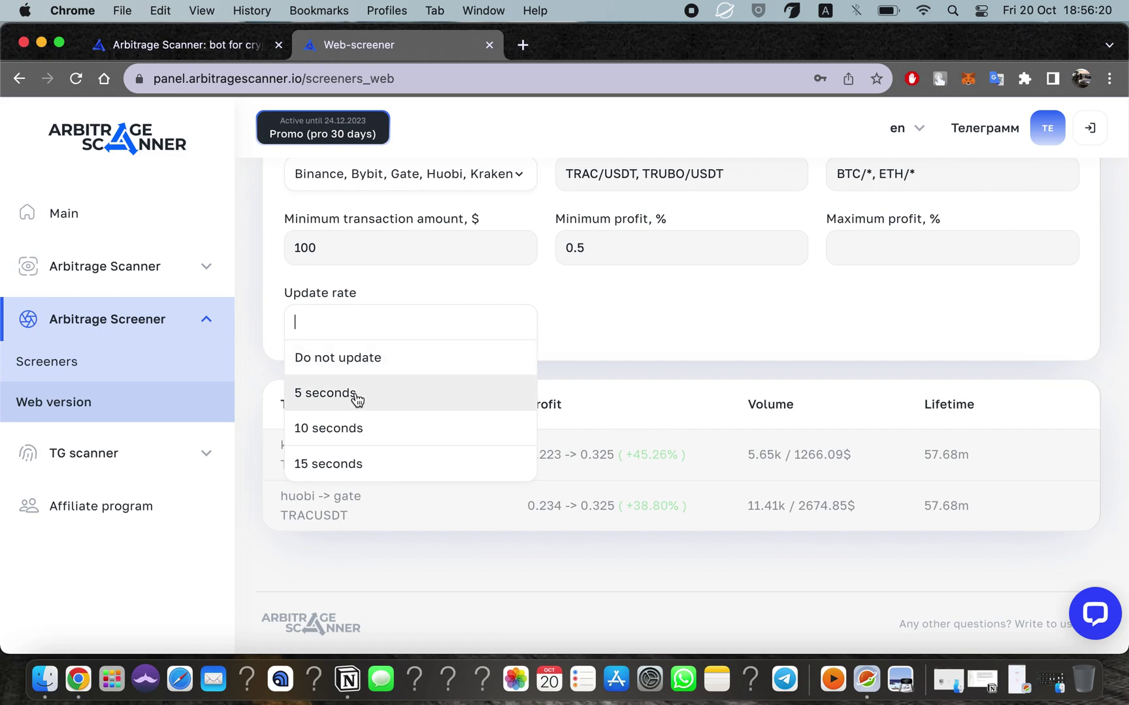
click(354, 389)
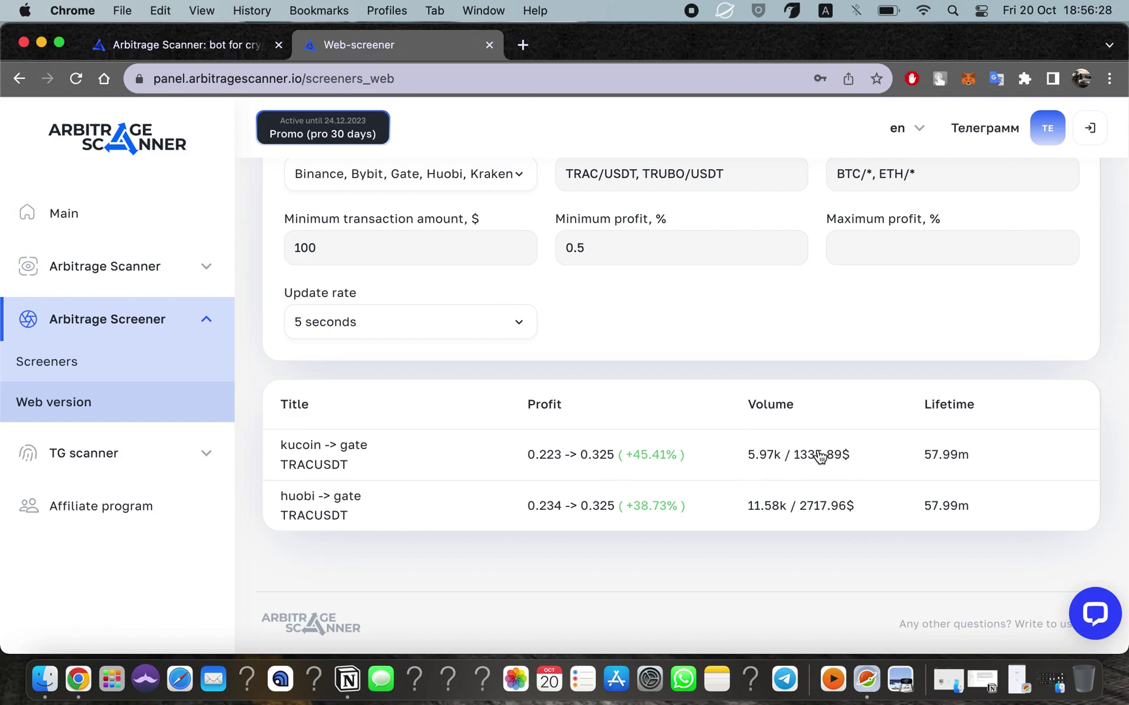
click(414, 322)
click(618, 344)
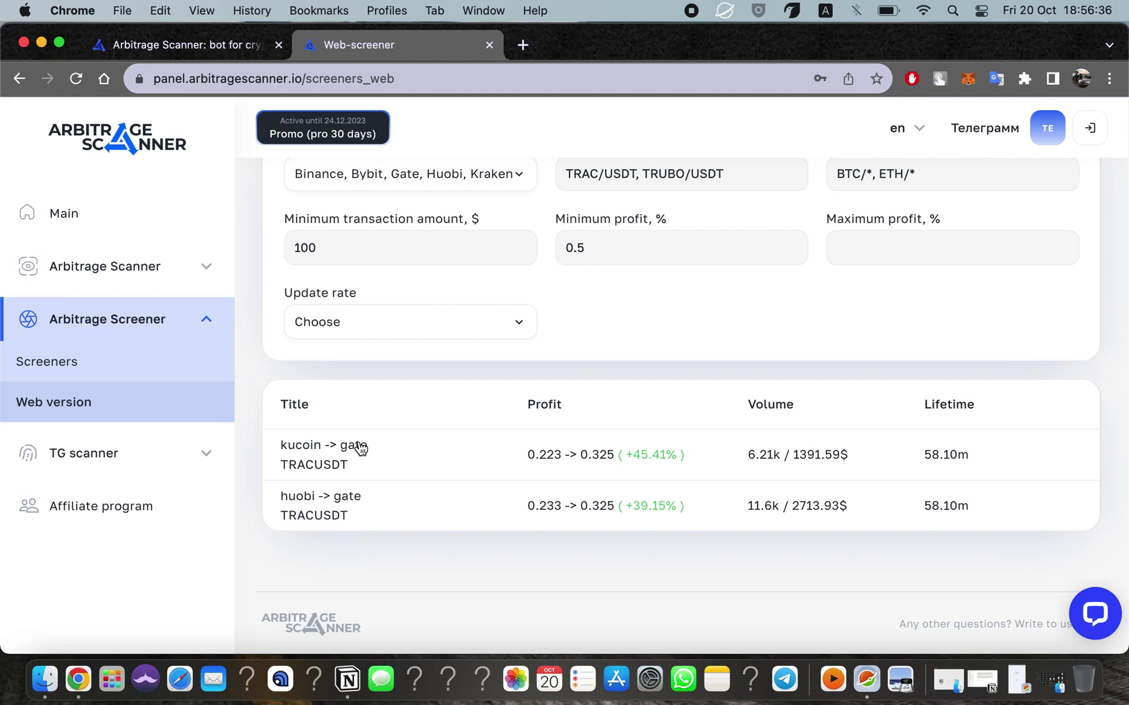
drag(280, 467, 351, 481)
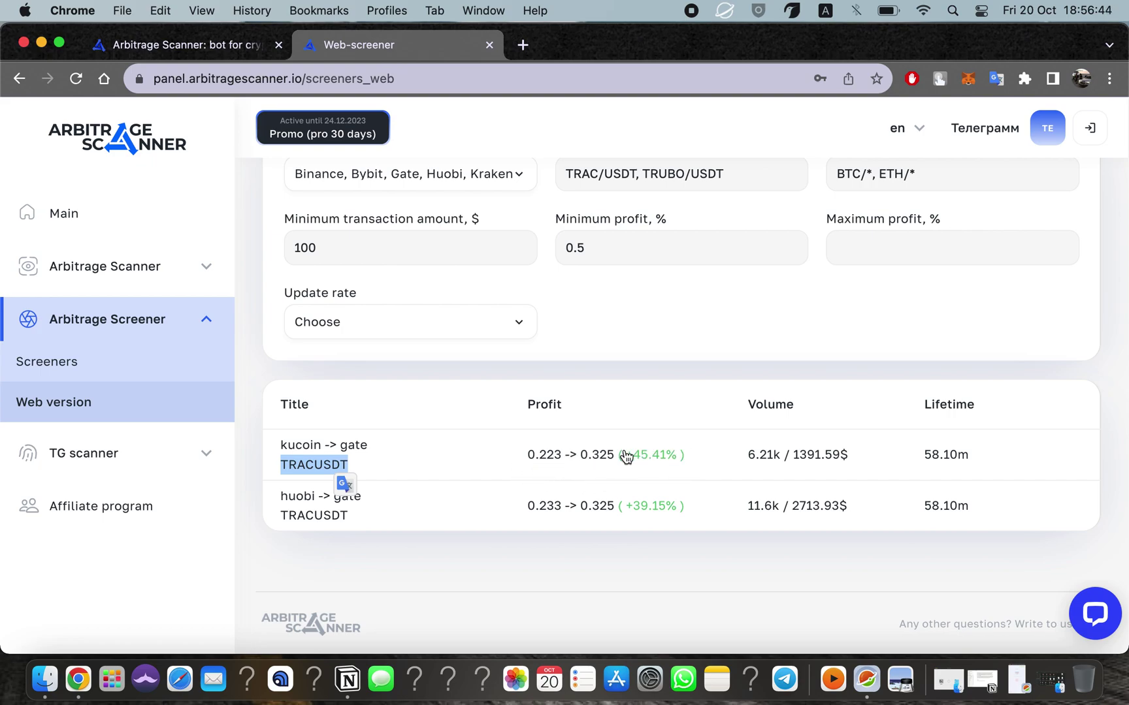
click(750, 460)
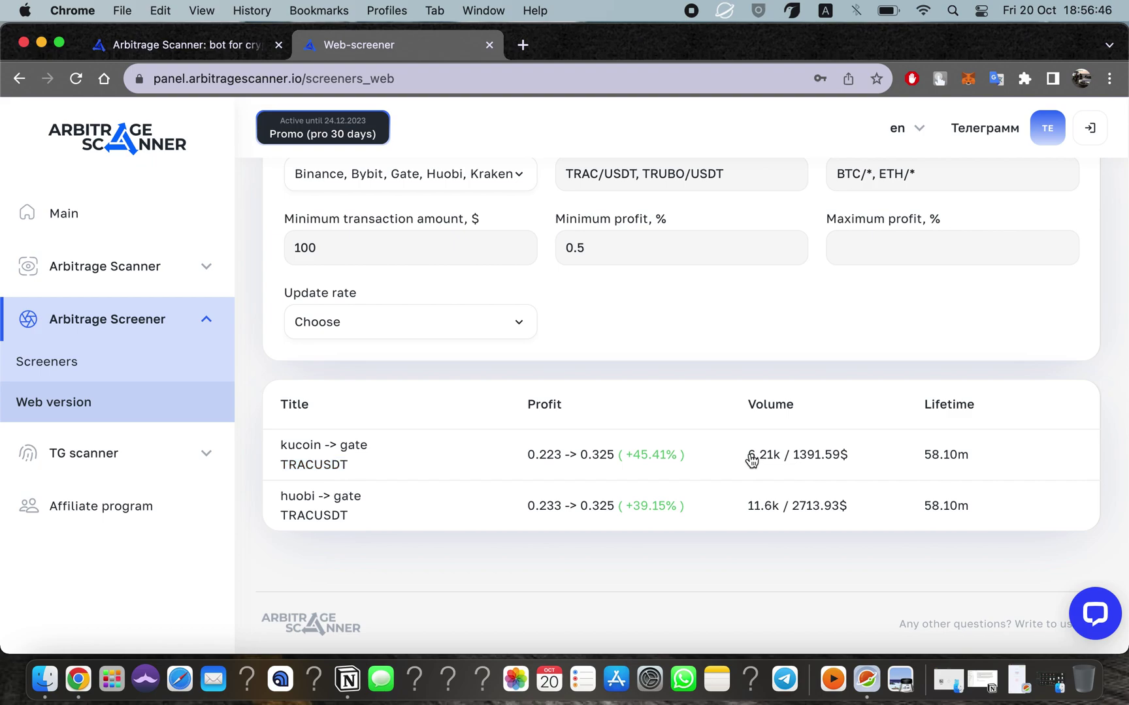
drag(750, 459, 820, 467)
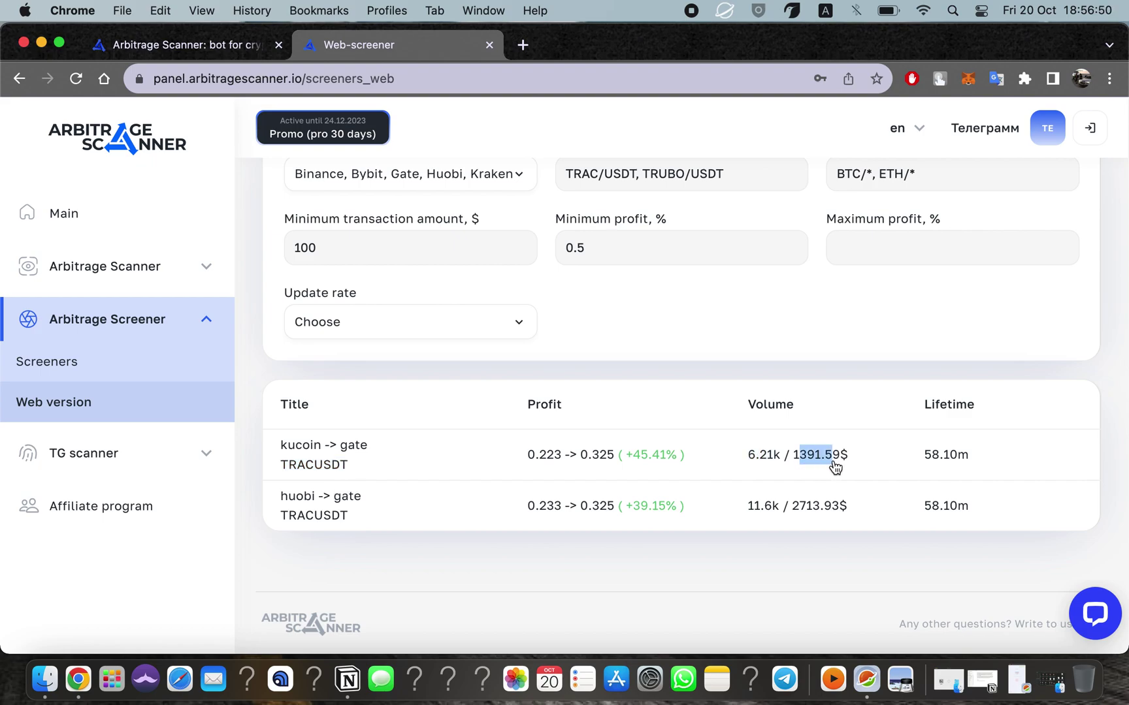
drag(801, 467, 809, 471)
click(799, 469)
click(928, 467)
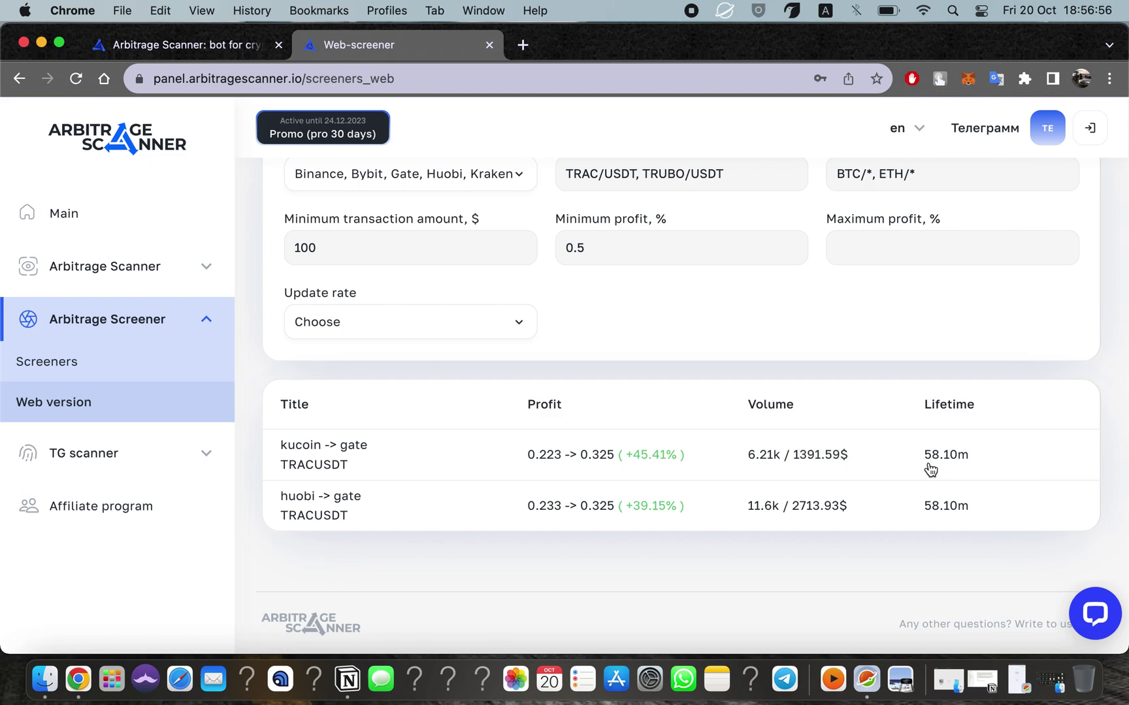
drag(930, 468, 936, 470)
scroll(936, 470, up, 3)
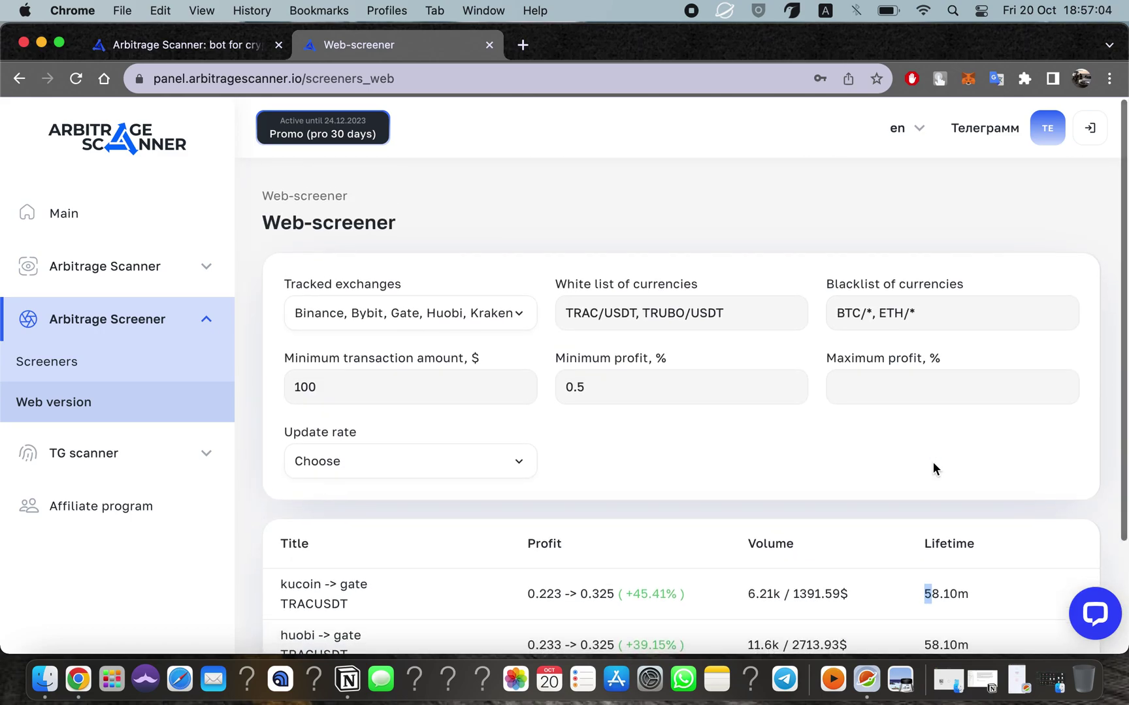
scroll(763, 480, down, 3)
scroll(764, 479, up, 2)
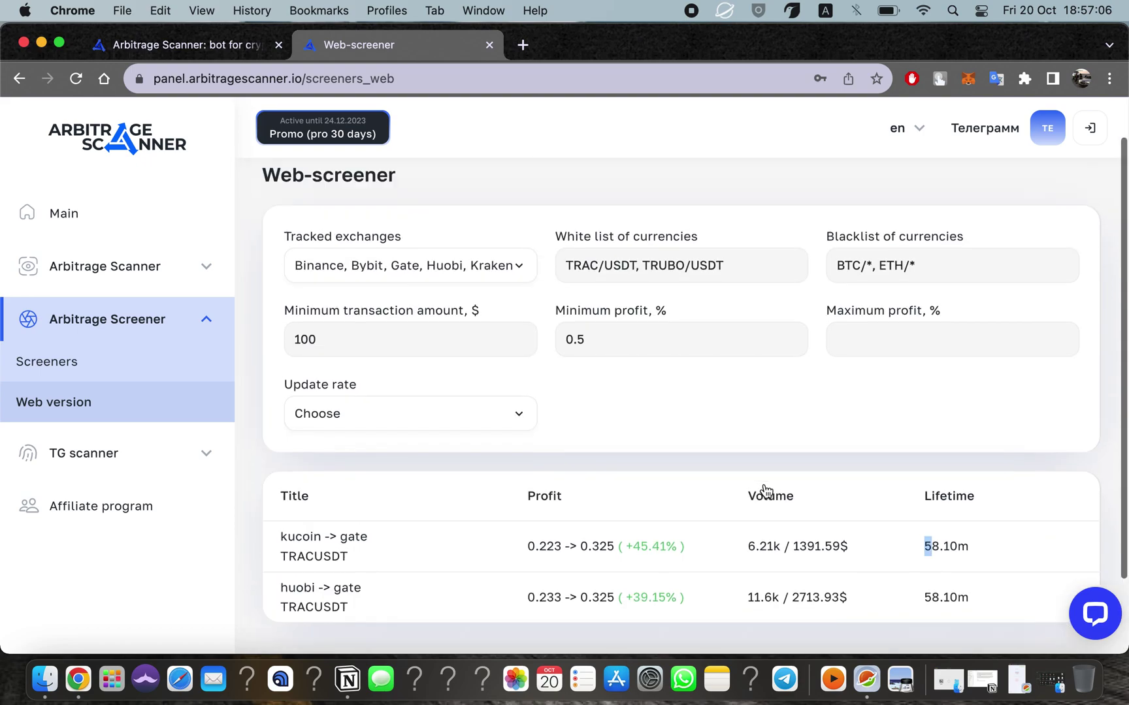
scroll(764, 479, up, 1)
scroll(766, 491, down, 3)
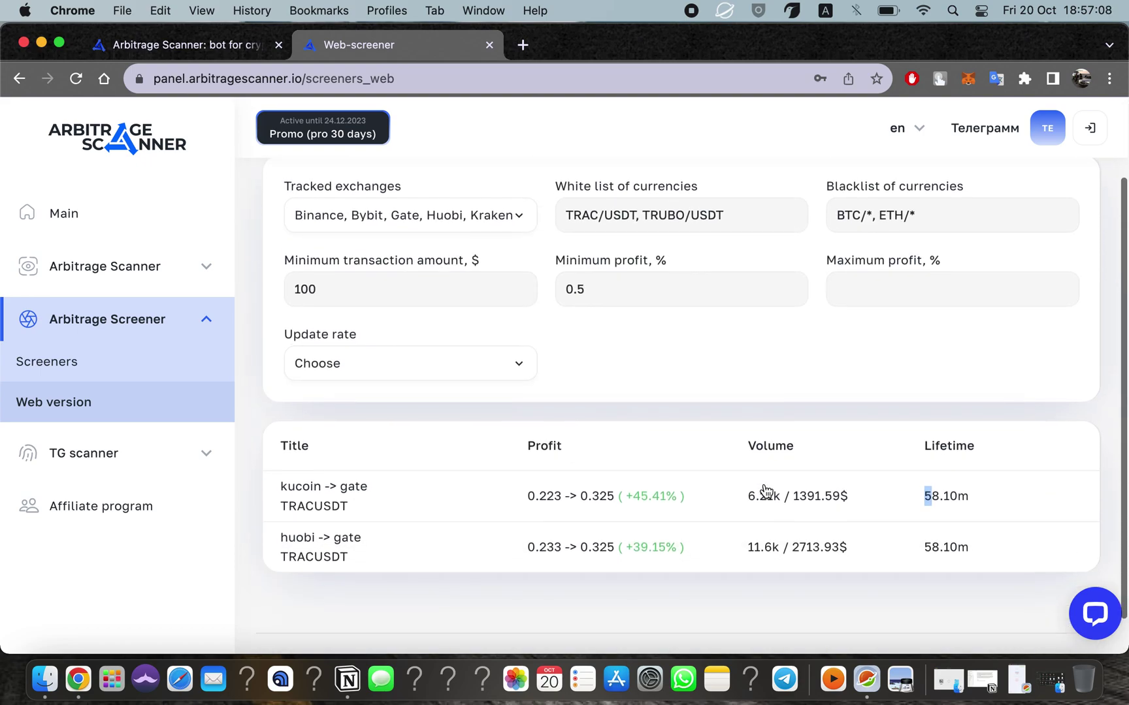
scroll(764, 494, up, 2)
scroll(764, 499, up, 1)
scroll(765, 499, down, 1)
scroll(764, 500, up, 1)
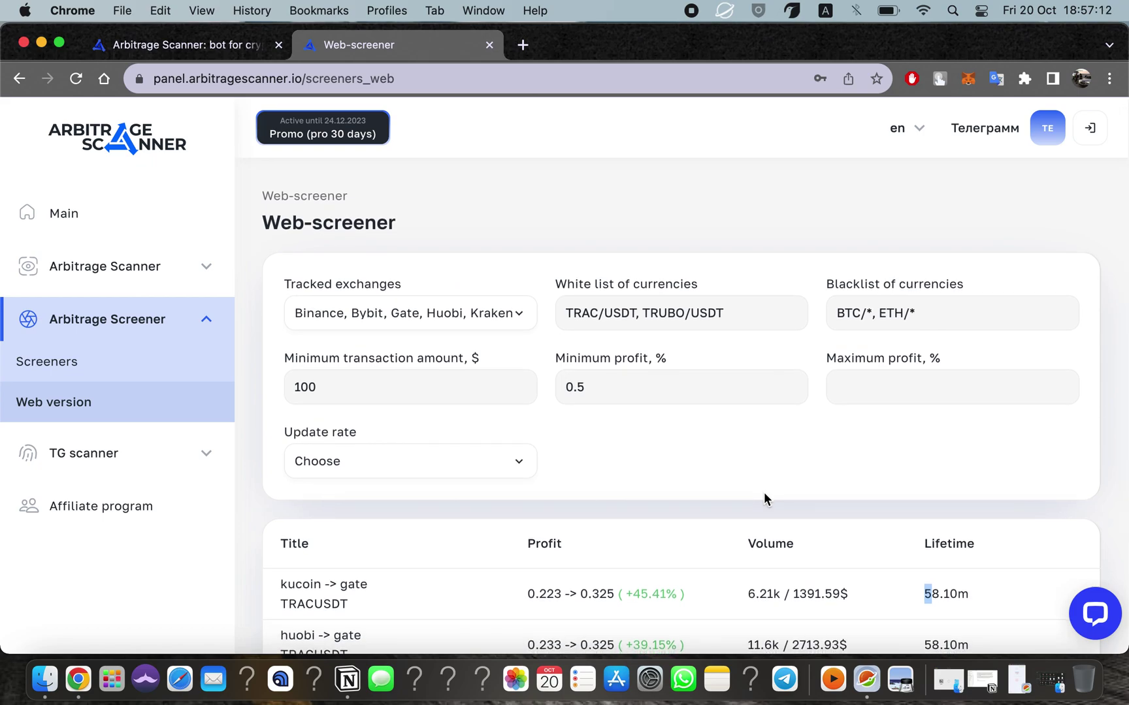